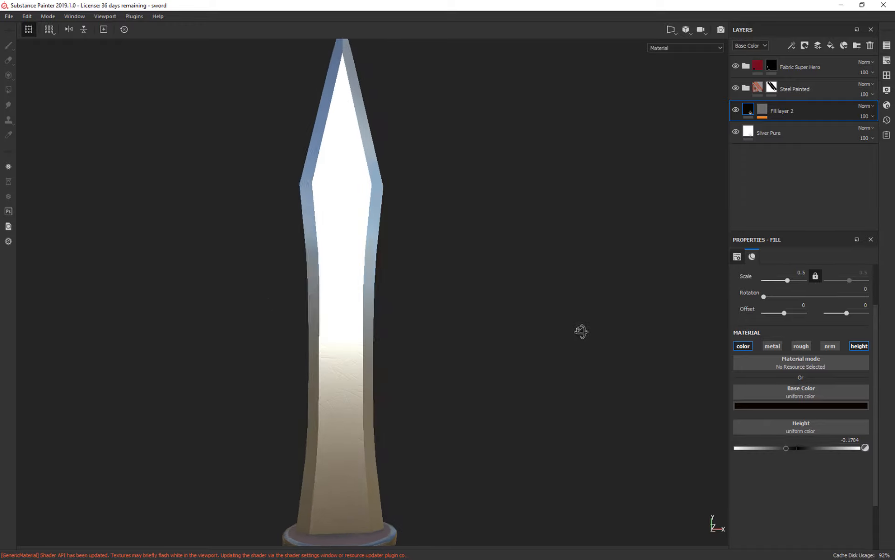
# - Examine the scratched metal surface of the sword's blade from several angles and distances
pyautogui.moveTo(585, 322)
pyautogui.keyDown('alt'); pyautogui.mouseDown()
pyautogui.moveTo(571, 299)
pyautogui.moveTo(614, 336)
pyautogui.moveTo(532, 328)
pyautogui.moveTo(587, 322)
pyautogui.mouseUp(); pyautogui.keyUp('alt')
pyautogui.keyDown('alt'); pyautogui.moveTo(476, 252); pyautogui.dragTo(481, 336); pyautogui.keyUp('alt')
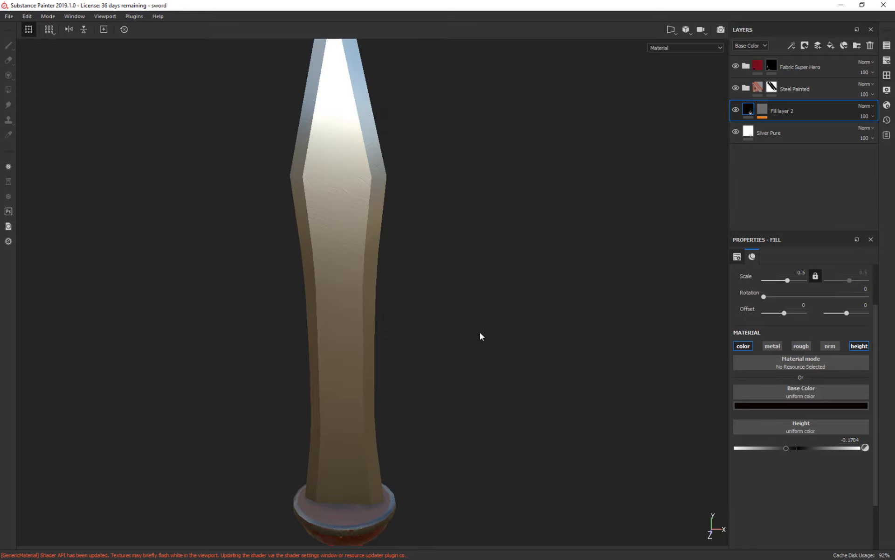
pyautogui.scroll(-3, 510, 366)
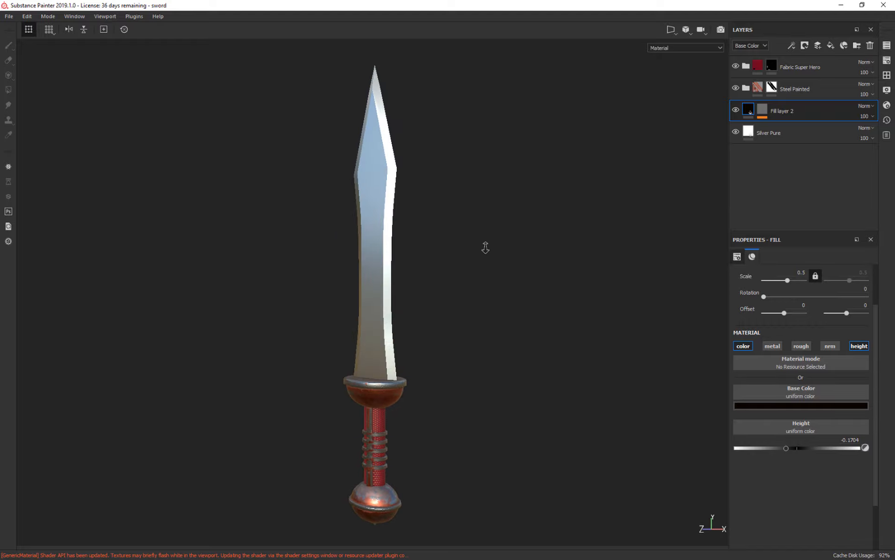
pyautogui.keyDown('alt'); pyautogui.moveTo(486, 247); pyautogui.dragTo(486, 287, button='right'); pyautogui.keyUp('alt')
pyautogui.keyDown('alt'); pyautogui.moveTo(486, 287); pyautogui.dragTo(569, 295); pyautogui.keyUp('alt')
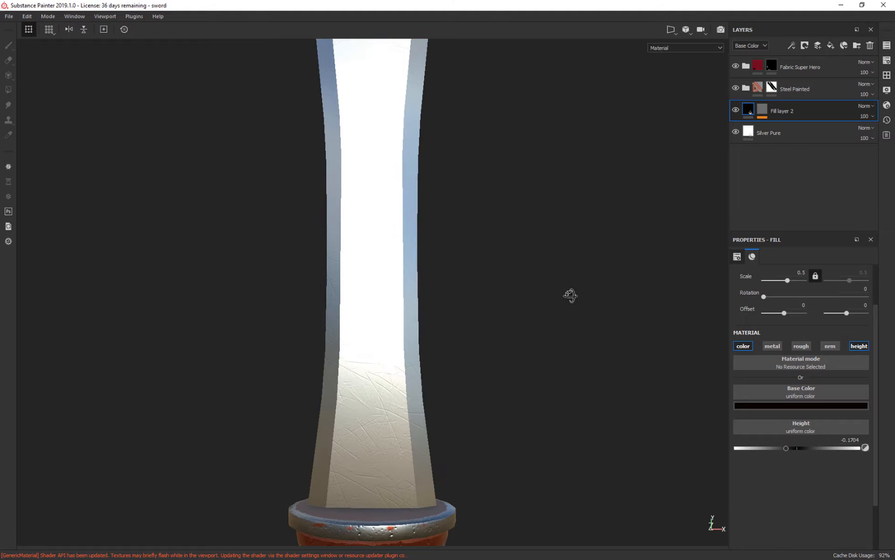
pyautogui.keyDown('alt'); pyautogui.moveTo(570, 294); pyautogui.dragTo(548, 222, button='right'); pyautogui.keyUp('alt')
pyautogui.keyDown('alt'); pyautogui.moveTo(485, 198); pyautogui.dragTo(552, 278, button='right'); pyautogui.keyUp('alt')
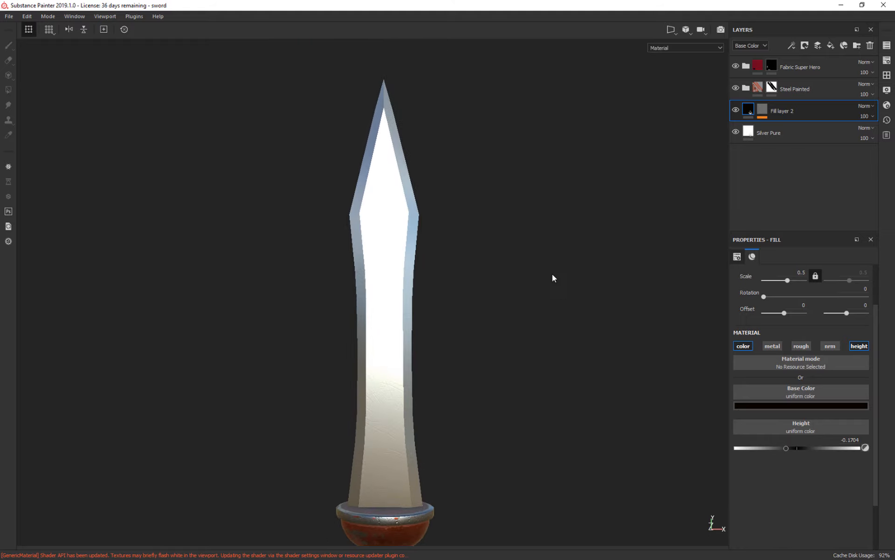
pyautogui.moveTo(553, 278)
pyautogui.keyDown('alt'); pyautogui.mouseDown()
pyautogui.moveTo(544, 294)
pyautogui.moveTo(499, 282)
pyautogui.mouseUp(); pyautogui.keyUp('alt')
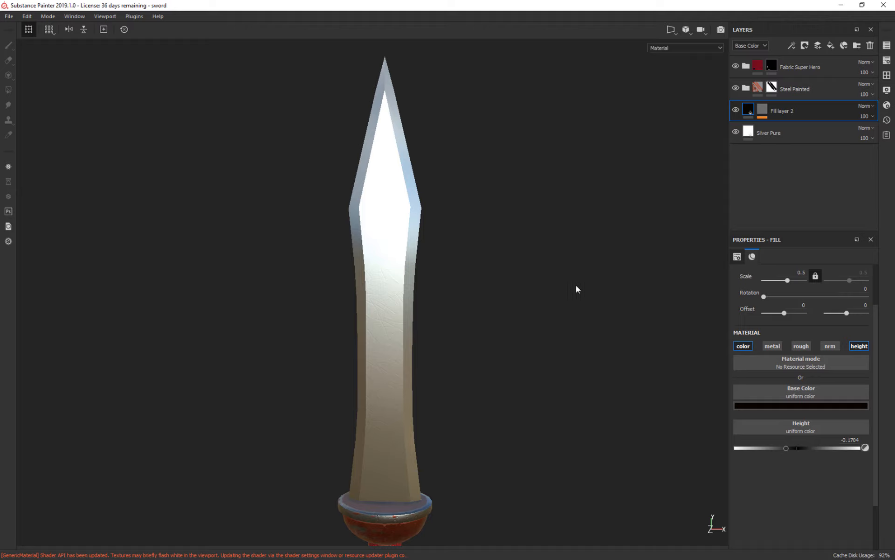
pyautogui.moveTo(577, 289)
pyautogui.keyDown('alt'); pyautogui.mouseDown()
pyautogui.moveTo(525, 298)
pyautogui.moveTo(601, 266)
pyautogui.mouseUp(); pyautogui.keyUp('alt')
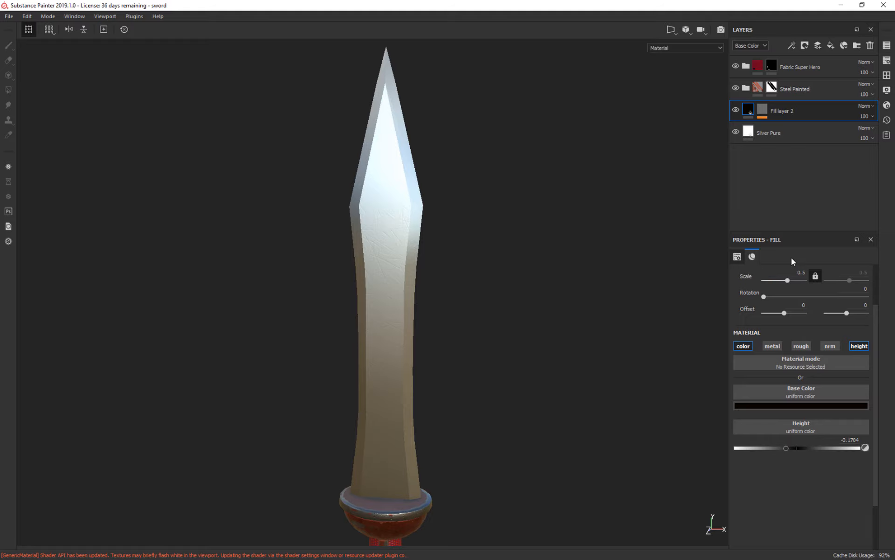
# - Add a fill layer above Fill layer 2 and disable its normal and height channels
pyautogui.click(831, 45)
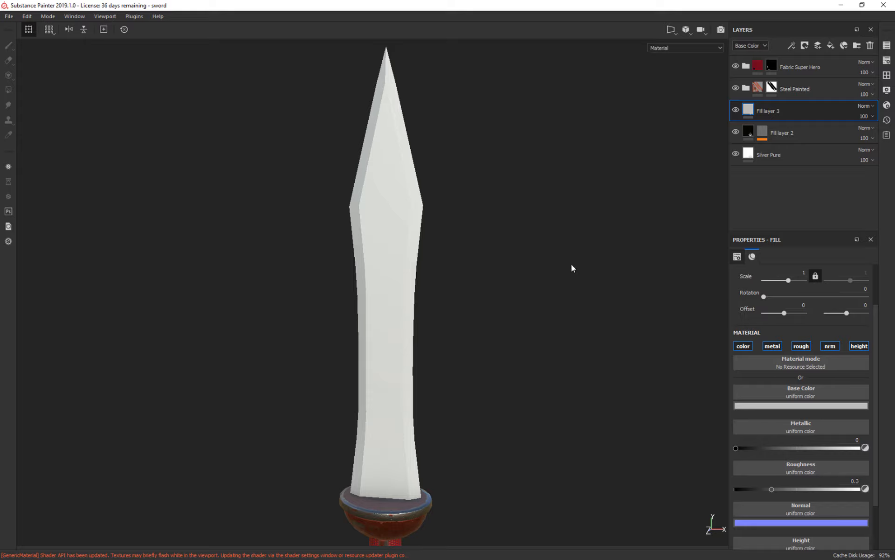
pyautogui.keyDown('alt'); pyautogui.moveTo(572, 264); pyautogui.dragTo(558, 230); pyautogui.keyUp('alt')
pyautogui.keyDown('alt'); pyautogui.moveTo(558, 230); pyautogui.dragTo(578, 336, button='right'); pyautogui.keyUp('alt')
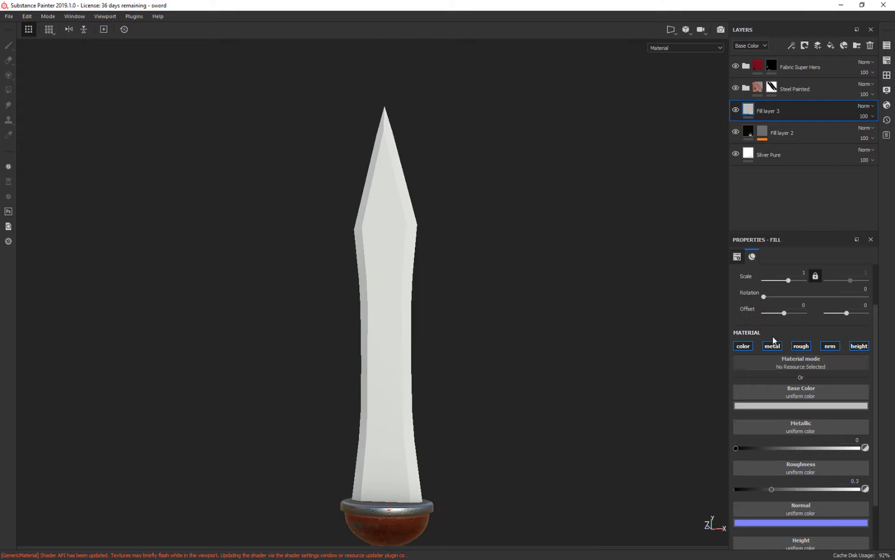
pyautogui.keyDown('alt'); pyautogui.moveTo(494, 329); pyautogui.dragTo(555, 325); pyautogui.keyUp('alt')
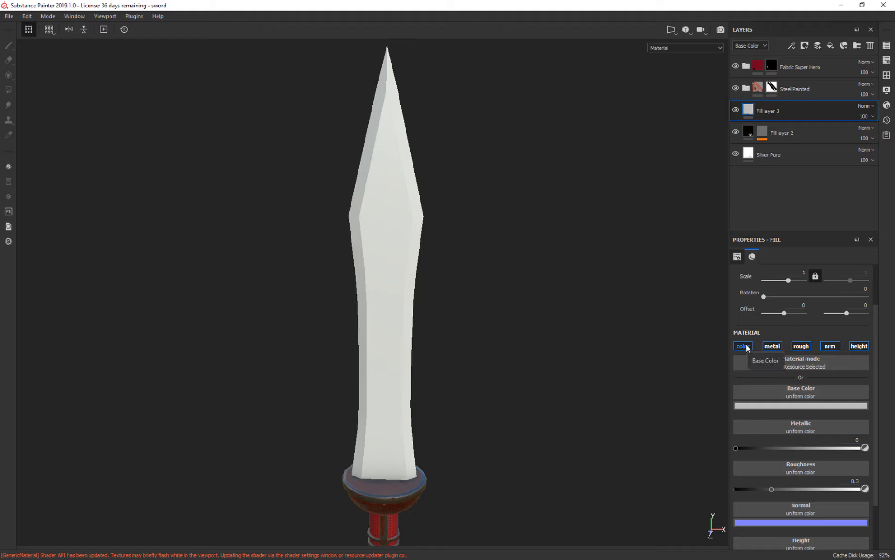
pyautogui.click(830, 345)
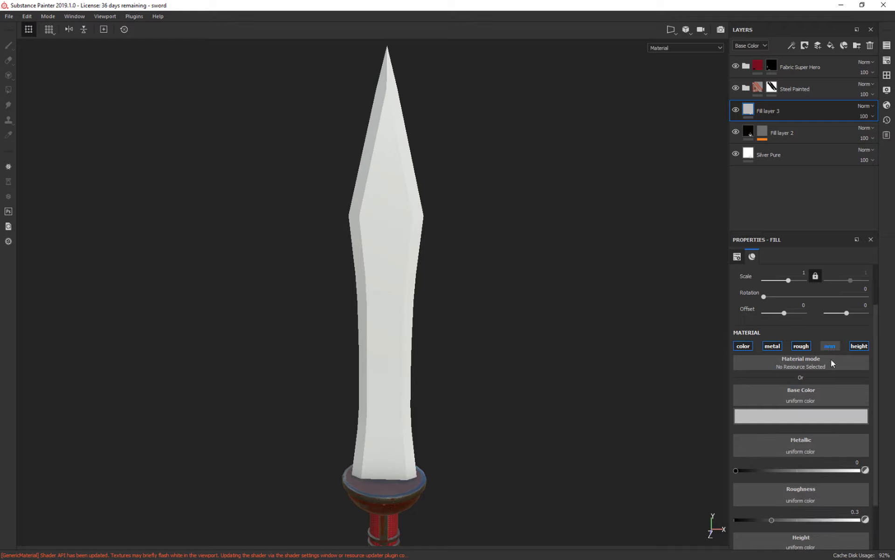
pyautogui.click(859, 345)
pyautogui.keyDown('alt'); pyautogui.moveTo(499, 326); pyautogui.dragTo(709, 149); pyautogui.keyUp('alt')
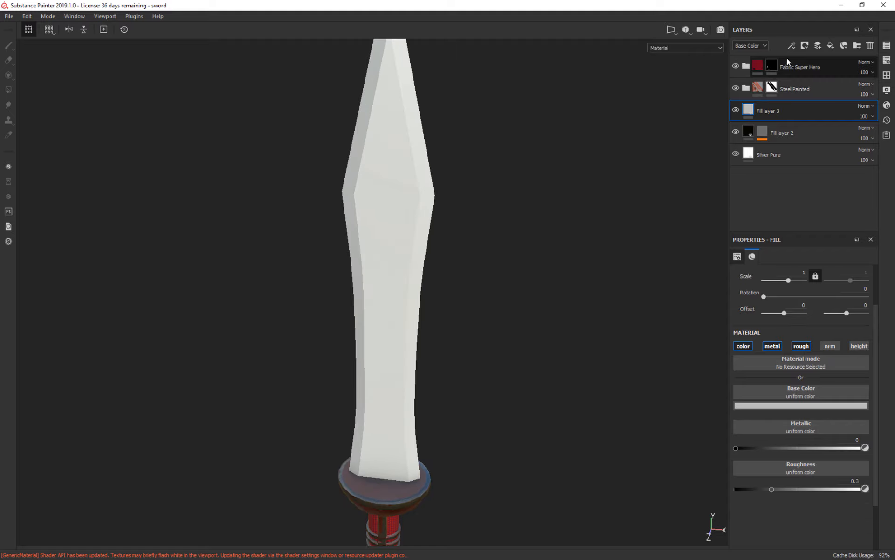
# - Give the new fill layer a black mask and add a paint effect to that mask
pyautogui.click(805, 45)
pyautogui.click(823, 58)
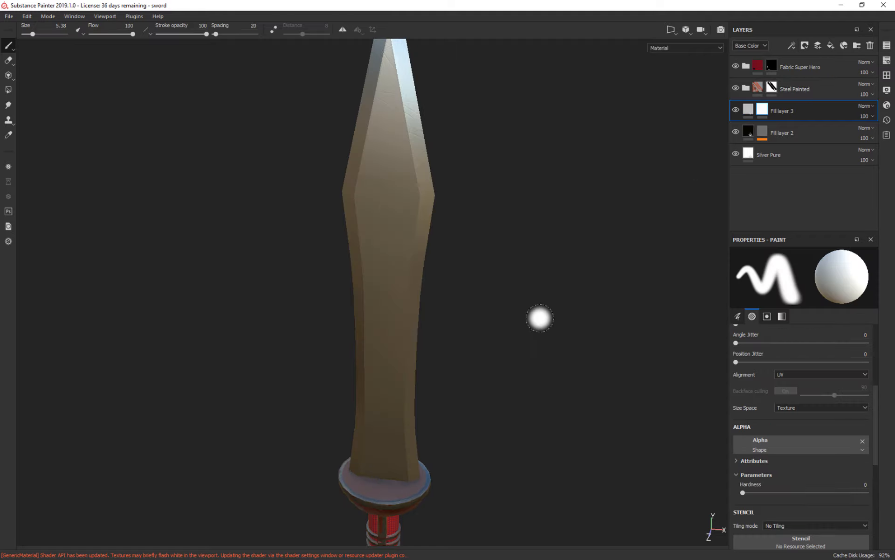
pyautogui.moveTo(540, 316)
pyautogui.keyDown('alt'); pyautogui.mouseDown()
pyautogui.moveTo(572, 250)
pyautogui.moveTo(506, 272)
pyautogui.moveTo(532, 291)
pyautogui.moveTo(509, 294)
pyautogui.mouseUp(); pyautogui.keyUp('alt')
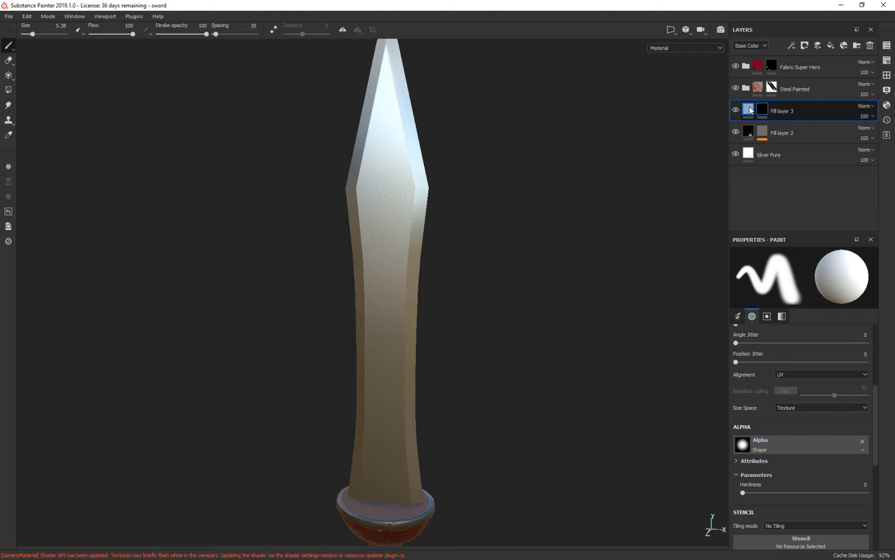
pyautogui.moveTo(751, 110)
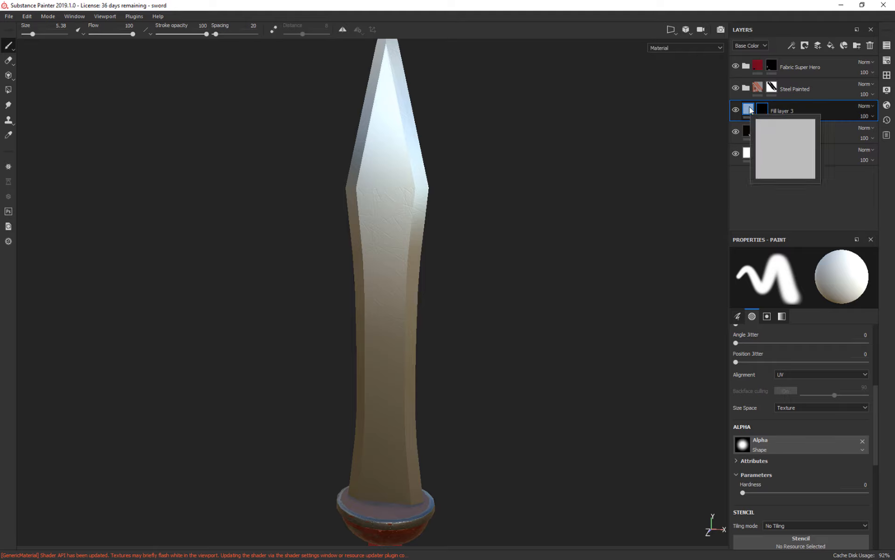
pyautogui.keyDown('alt'); pyautogui.moveTo(495, 267); pyautogui.dragTo(476, 267); pyautogui.keyUp('alt')
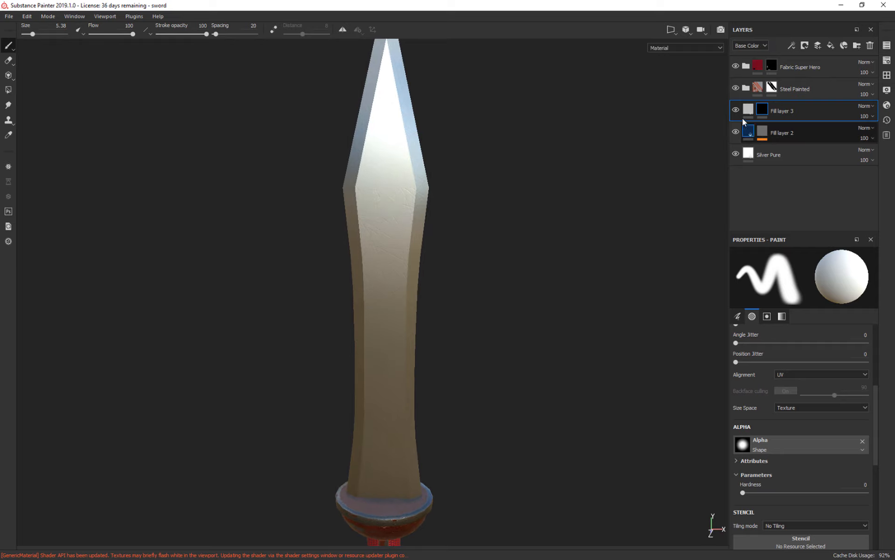
pyautogui.moveTo(750, 108)
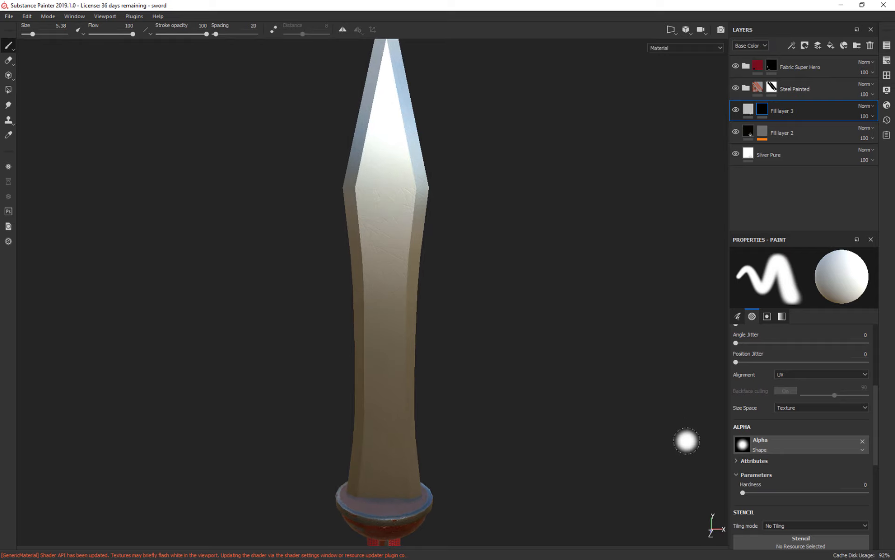
pyautogui.scroll(-3, 824, 410)
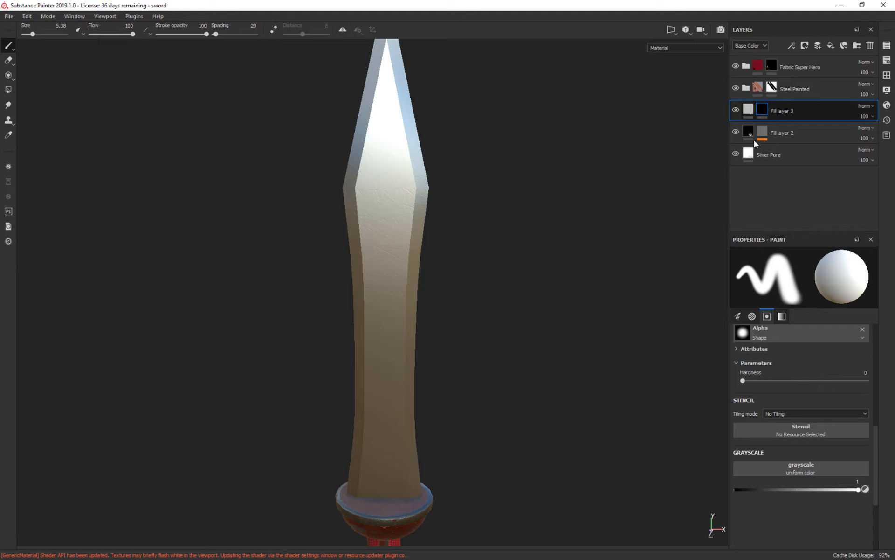
pyautogui.click(794, 45)
pyautogui.click(801, 70)
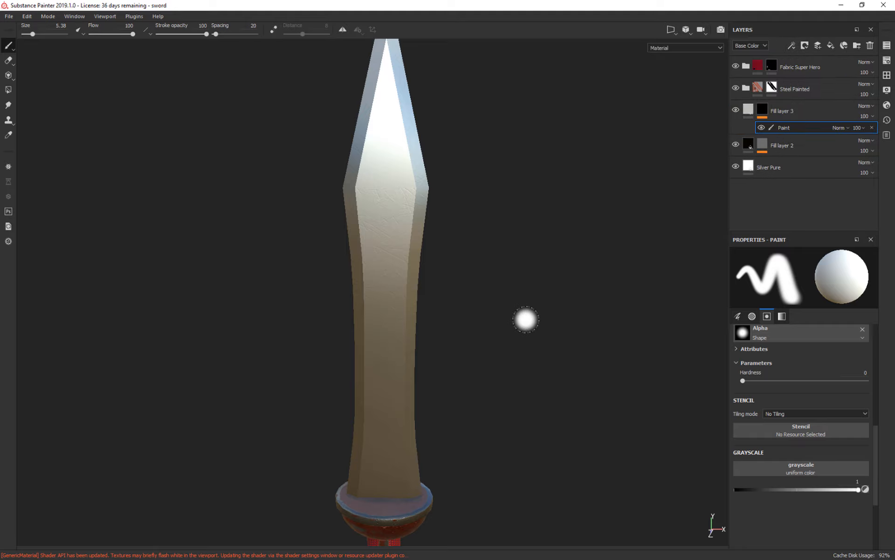
# - Replace the brush's Shape alpha with a fingerprint alpha, searching the alphas for "fin"
pyautogui.moveTo(527, 319)
pyautogui.keyDown('shift'); pyautogui.mouseDown(button='right')
pyautogui.moveTo(506, 303)
pyautogui.moveTo(518, 297)
pyautogui.mouseUp(button='right'); pyautogui.keyUp('shift')
pyautogui.click(863, 329)
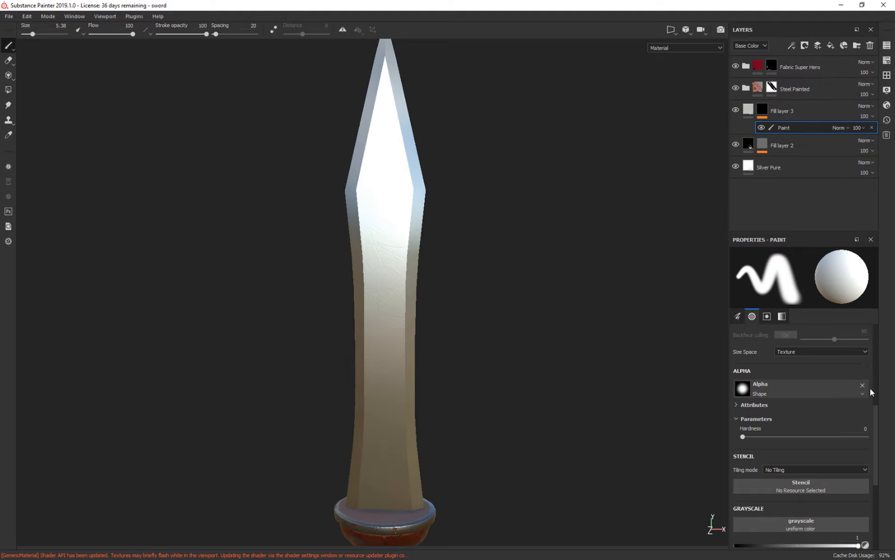
pyautogui.click(809, 390)
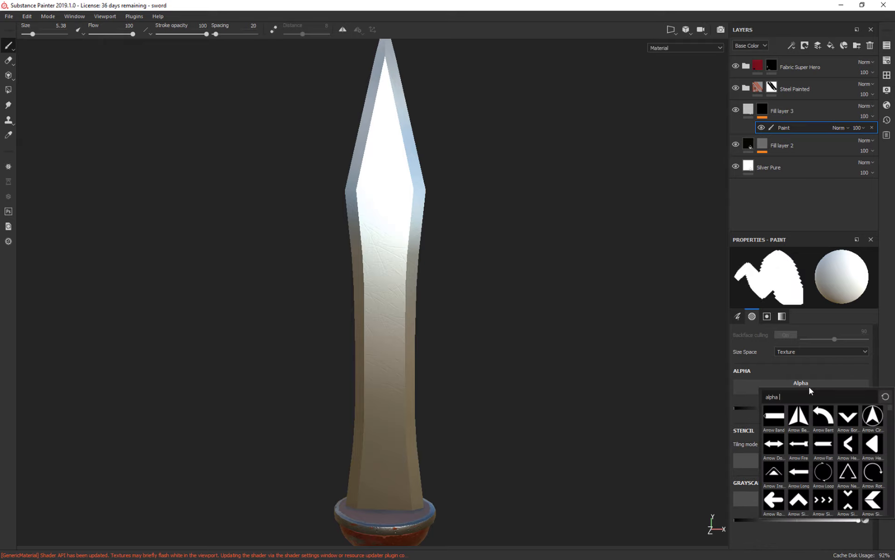
pyautogui.write('fin')
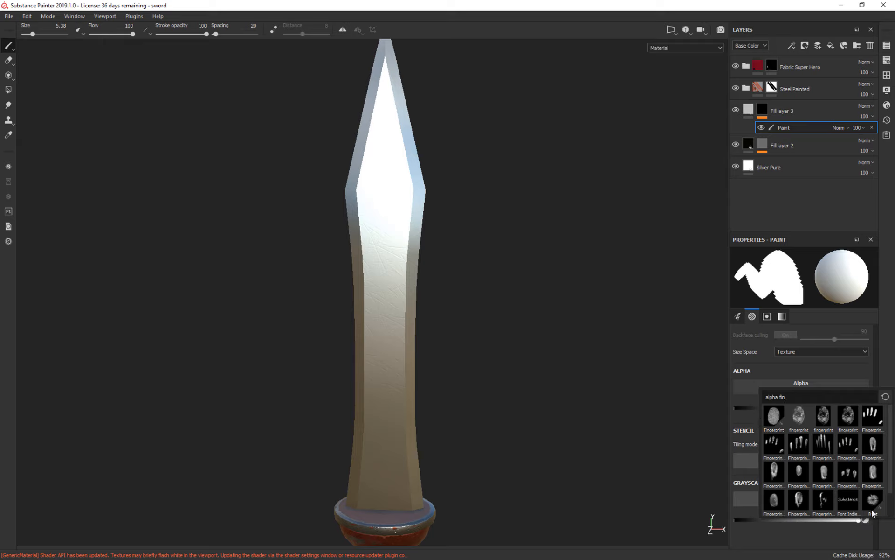
pyautogui.moveTo(853, 418)
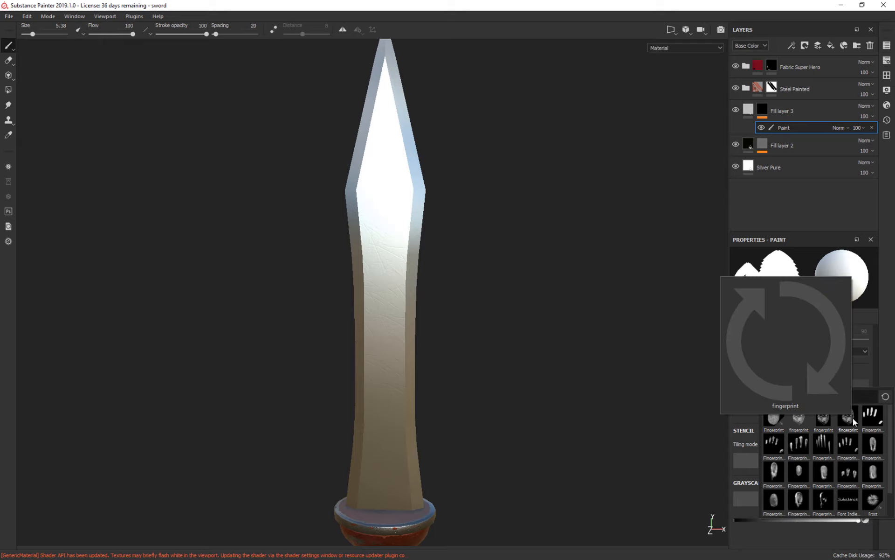
pyautogui.click(853, 418)
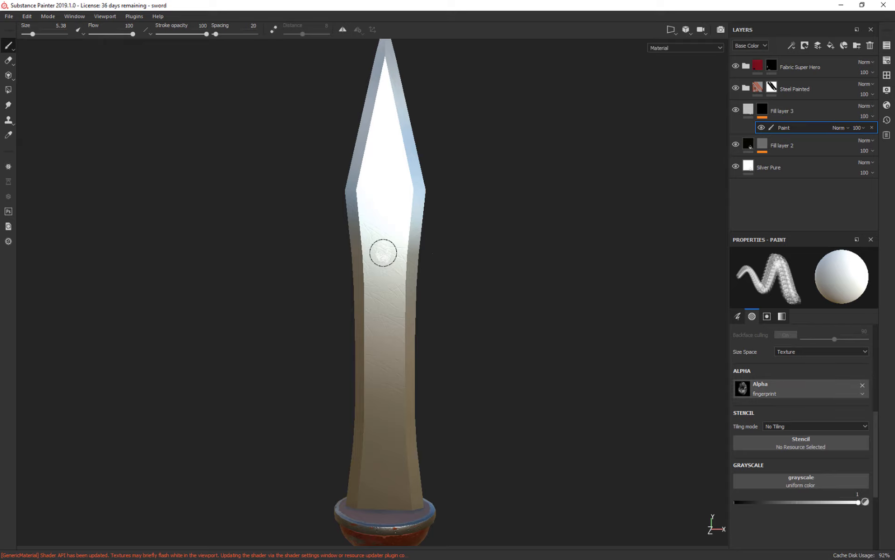
# - Stamp a single fingerprint on the middle of the blade and set the fill layer's base color to pure red
pyautogui.keyDown('alt'); pyautogui.moveTo(544, 230); pyautogui.dragTo(557, 324, button='right'); pyautogui.keyUp('alt')
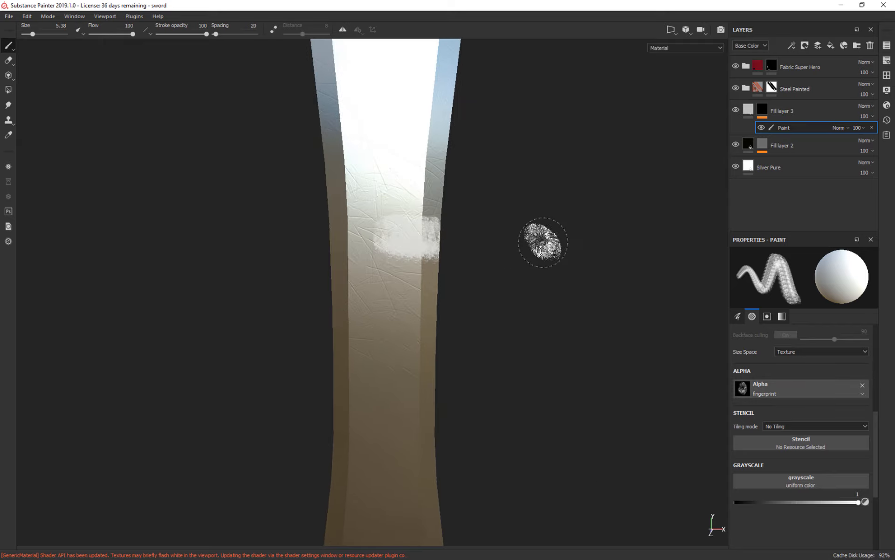
pyautogui.moveTo(514, 266)
pyautogui.keyDown('alt'); pyautogui.mouseDown()
pyautogui.moveTo(482, 380)
pyautogui.moveTo(622, 384)
pyautogui.moveTo(682, 313)
pyautogui.moveTo(542, 320)
pyautogui.moveTo(588, 337)
pyautogui.mouseUp(); pyautogui.keyUp('alt')
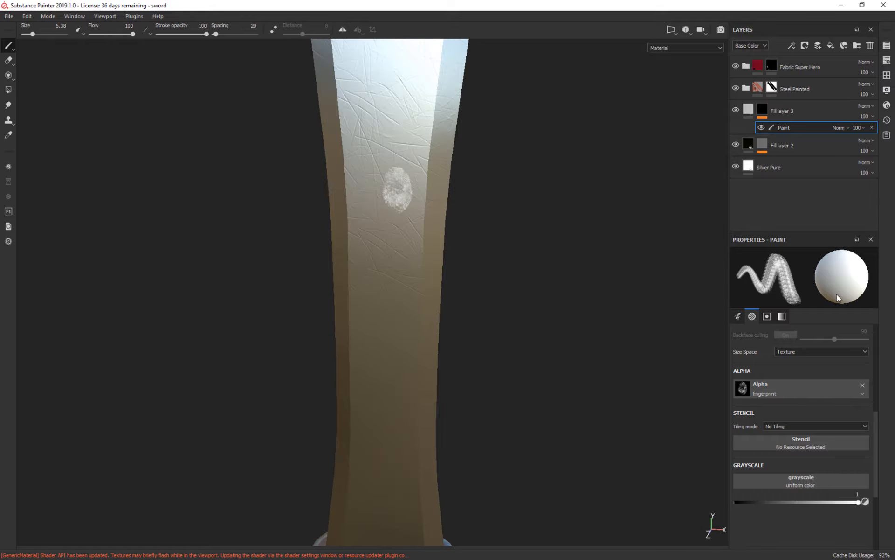
pyautogui.click(750, 109)
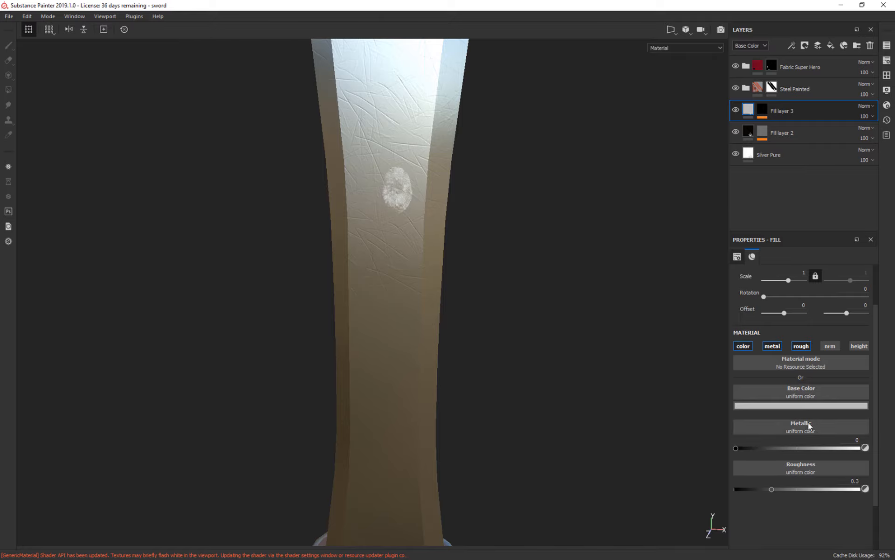
pyautogui.click(806, 405)
pyautogui.click(835, 428)
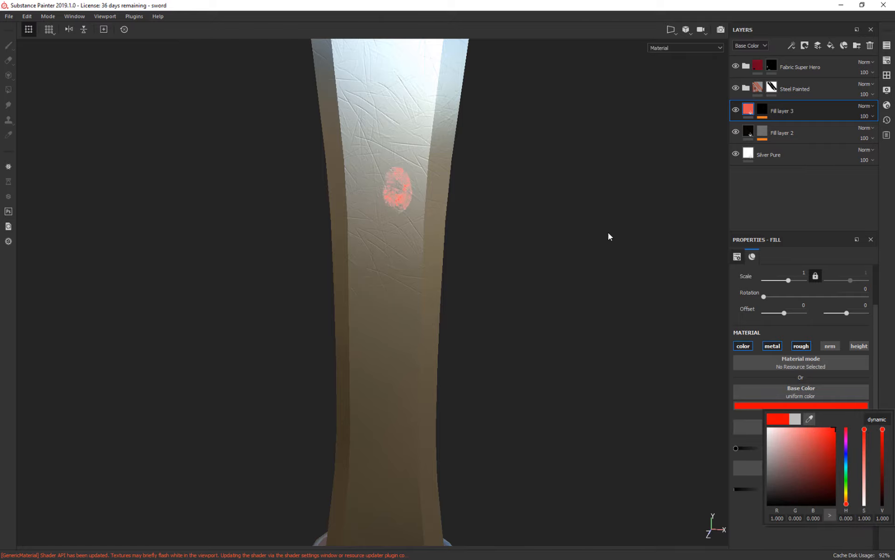
pyautogui.moveTo(608, 236)
pyautogui.keyDown('alt'); pyautogui.mouseDown()
pyautogui.moveTo(638, 260)
pyautogui.moveTo(534, 248)
pyautogui.moveTo(604, 237)
pyautogui.mouseUp(); pyautogui.keyUp('alt')
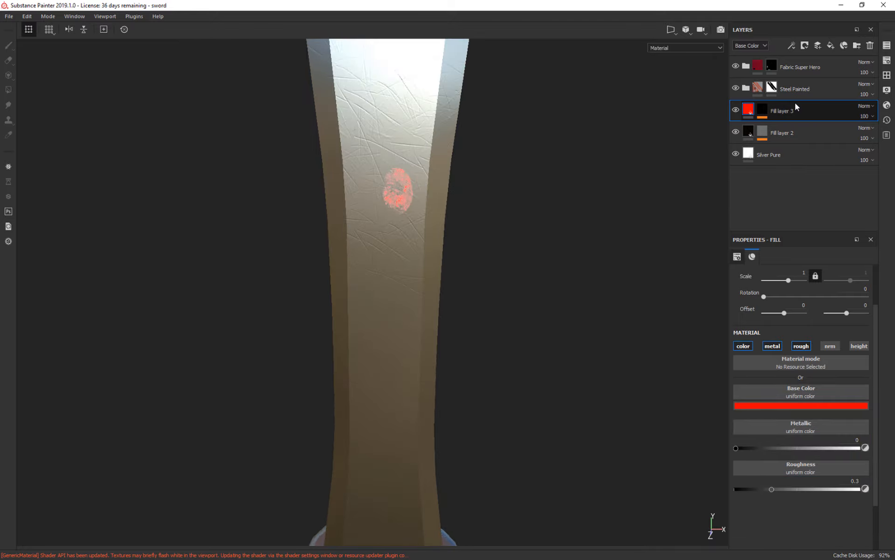
# - Return to painting on the red fill layer's mask, set the brush flow to 68 and adjust the fingerprint's rotation
pyautogui.click(764, 111)
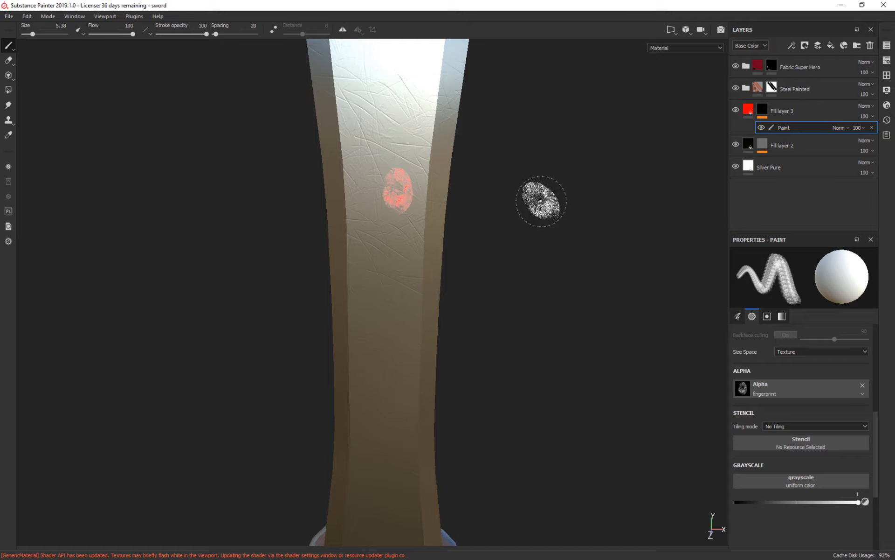
pyautogui.press('ctrl')
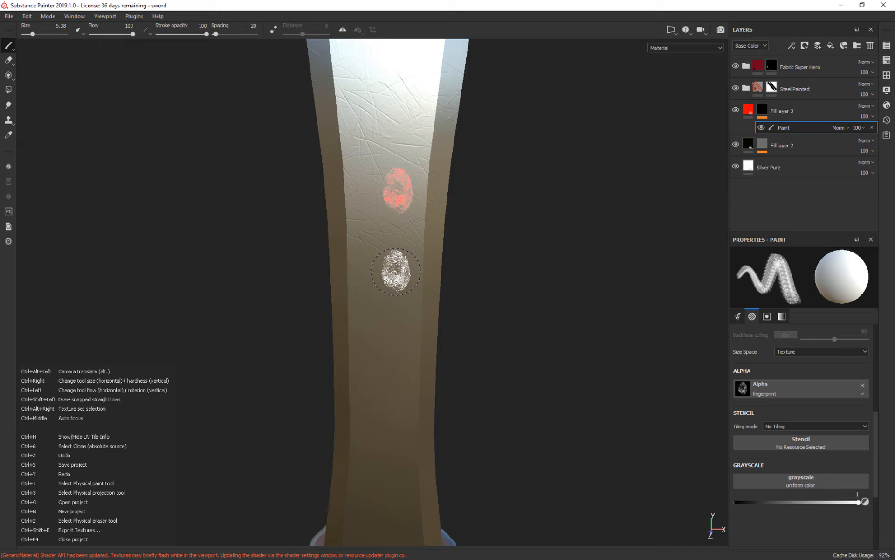
pyautogui.keyDown('ctrl'); pyautogui.moveTo(396, 271); pyautogui.dragTo(395, 271); pyautogui.keyUp('ctrl')
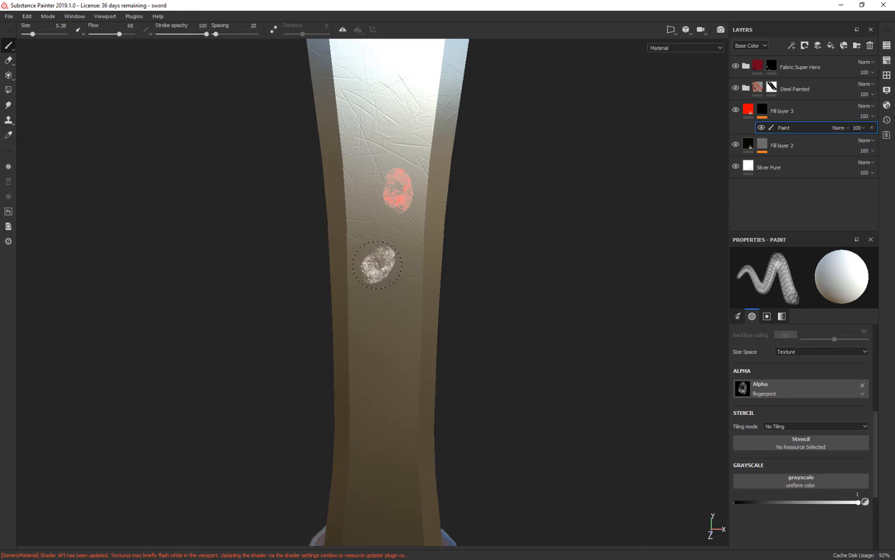
pyautogui.keyDown('ctrl'); pyautogui.moveTo(377, 265); pyautogui.dragTo(377, 265); pyautogui.keyUp('ctrl')
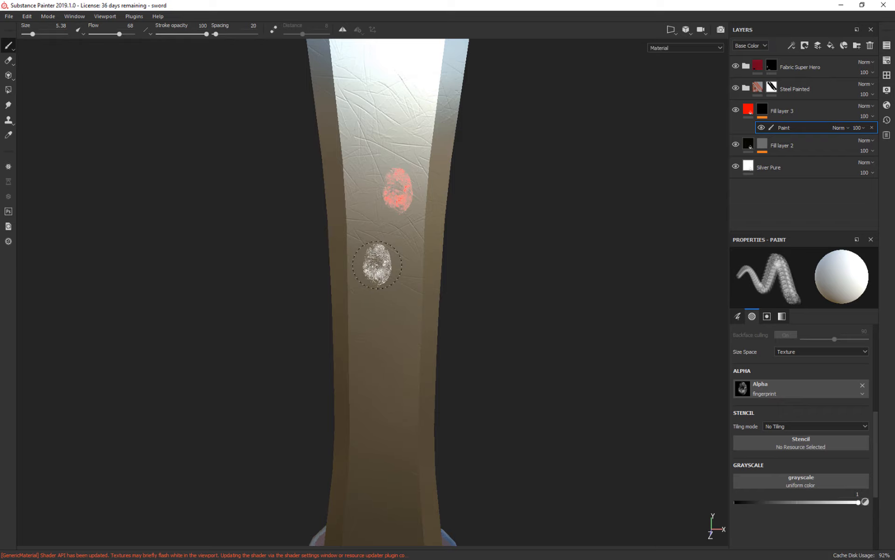
# - Resize the fingerprint brush over the blade to a size of 15.1
pyautogui.keyDown('ctrl'); pyautogui.moveTo(384, 292); pyautogui.dragTo(384, 292, button='right'); pyautogui.keyUp('ctrl')
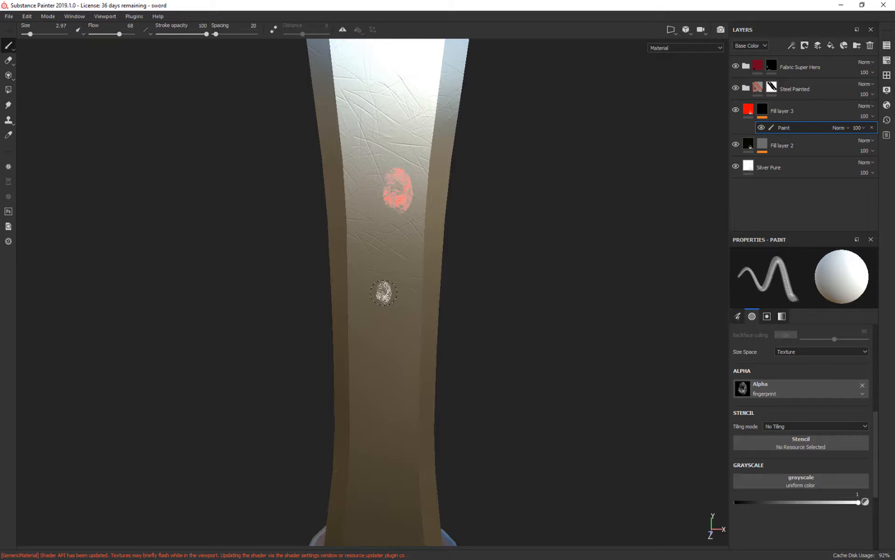
pyautogui.keyDown('ctrl'); pyautogui.moveTo(383, 293); pyautogui.dragTo(384, 293, button='right'); pyautogui.keyUp('ctrl')
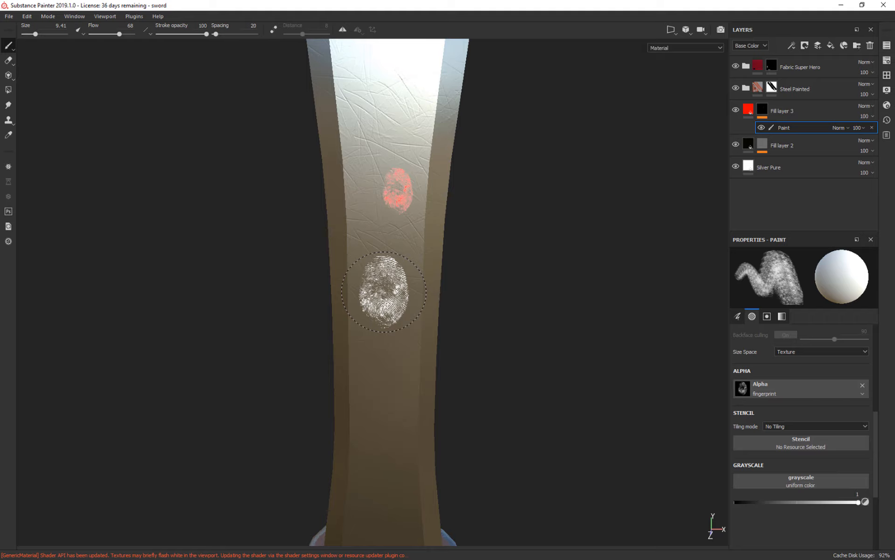
pyautogui.keyDown('ctrl'); pyautogui.moveTo(383, 292); pyautogui.dragTo(384, 290, button='right'); pyautogui.keyUp('ctrl')
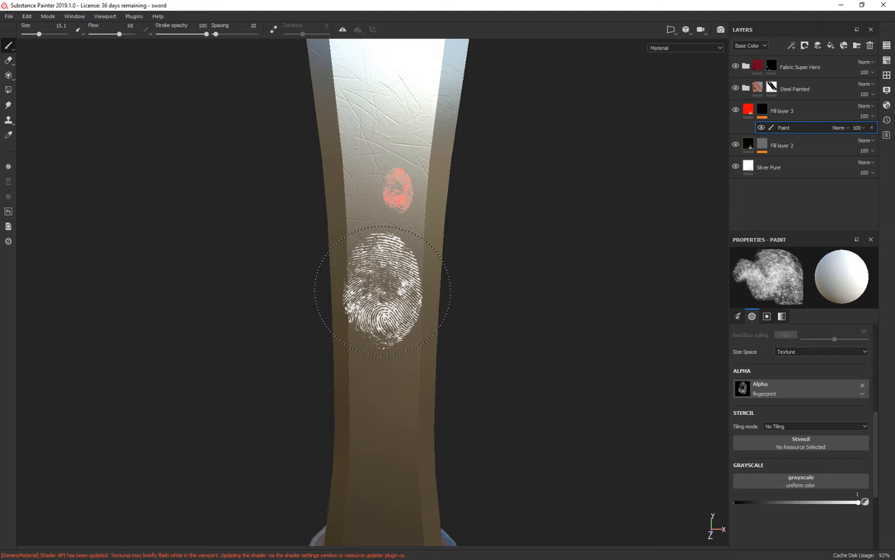
# - Set the brush flow to 23 and undo the small fingerprint stamp and the fill layer's red base color
pyautogui.keyDown('ctrl'); pyautogui.moveTo(383, 290); pyautogui.dragTo(383, 290); pyautogui.keyUp('ctrl')
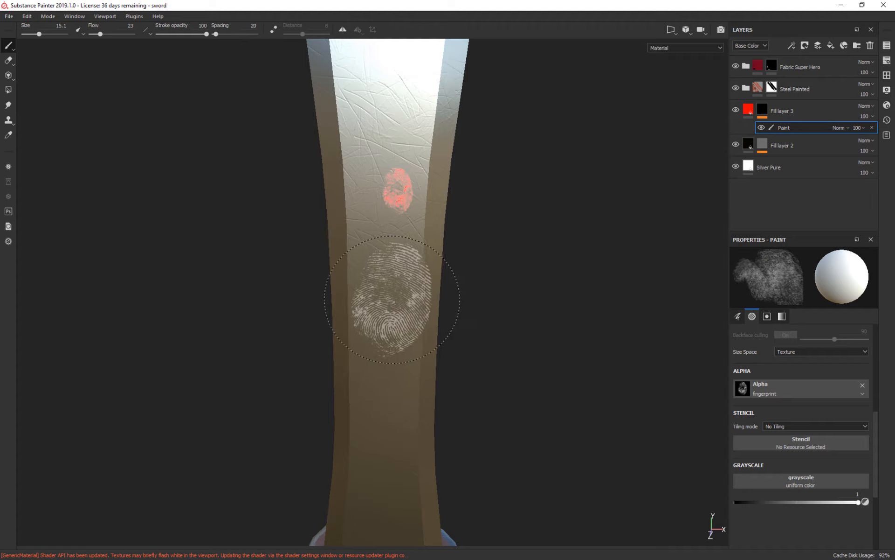
pyautogui.hotkey('ctrl', 'z')
pyautogui.hotkey('ctrl', 'z')
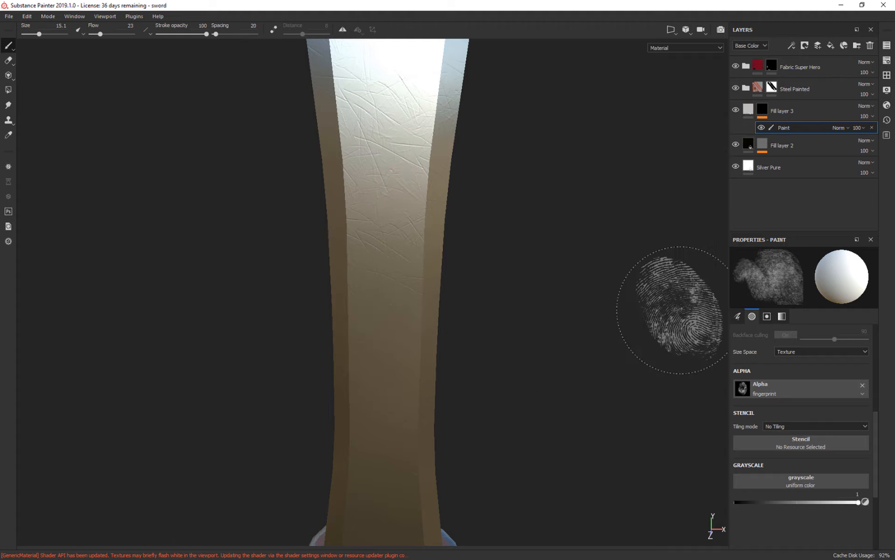
# - Set Fill layer 3's base color to pure red again and return to painting on its mask
pyautogui.click(749, 114)
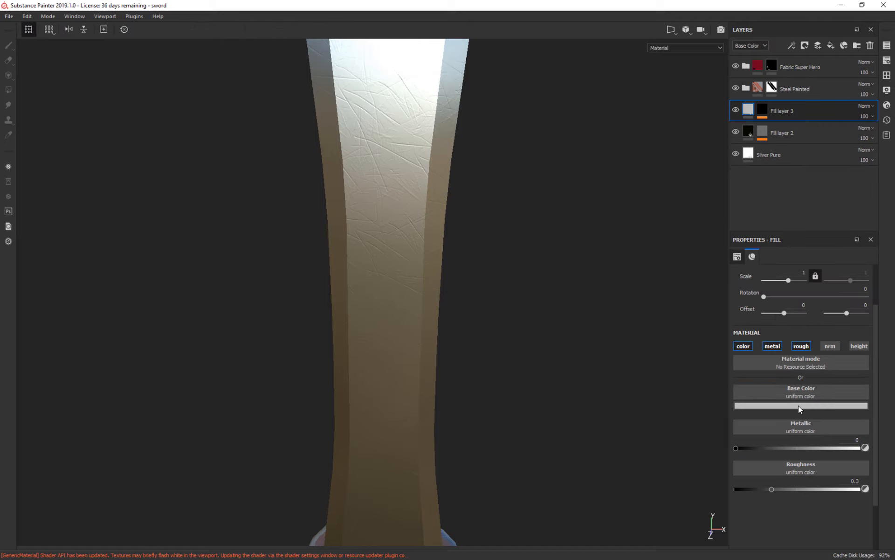
pyautogui.click(799, 405)
pyautogui.click(835, 430)
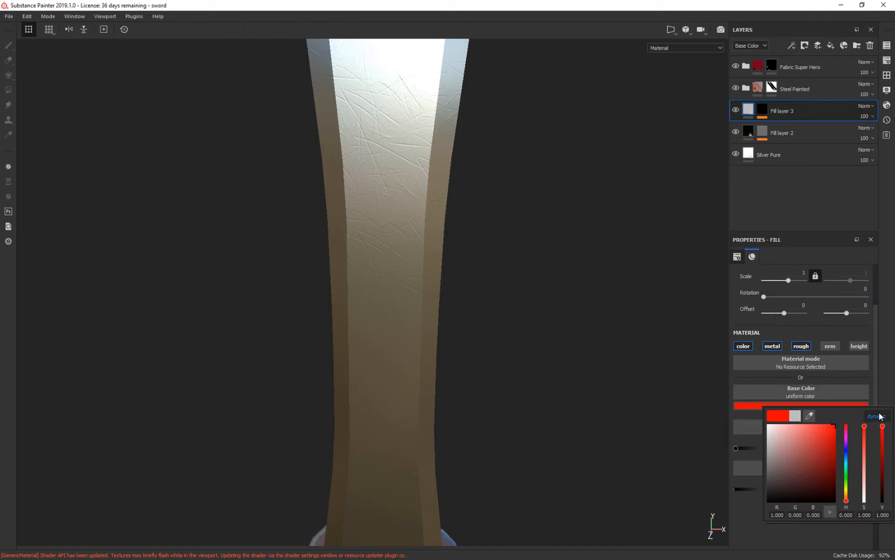
pyautogui.click(636, 217)
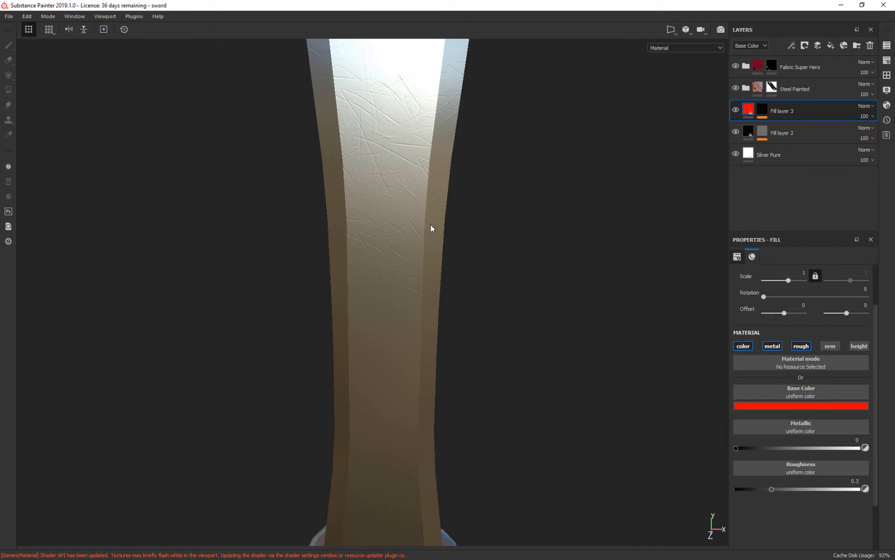
pyautogui.click(762, 110)
pyautogui.click(781, 128)
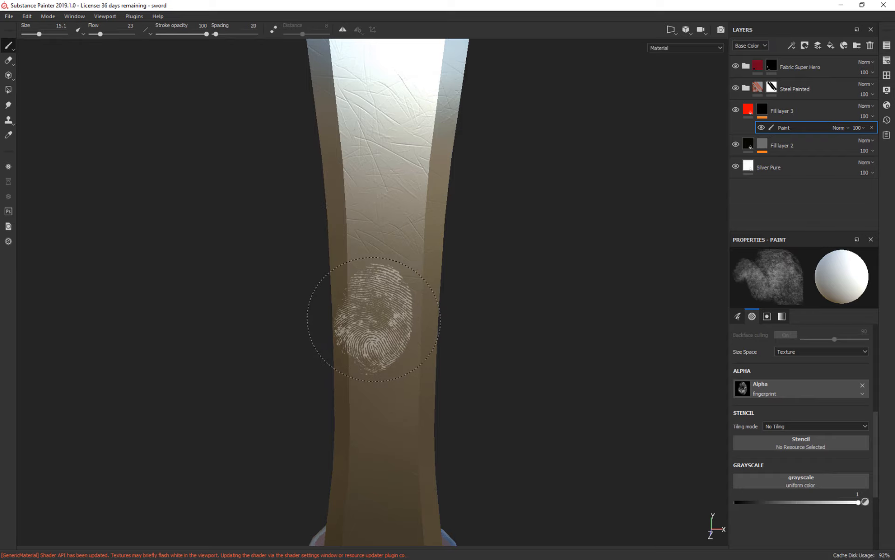
# - Tilt the fingerprint brush diagonally, set its flow to 85 and stamp one large fingerprint across the middle of the blade
pyautogui.press('ctrl')
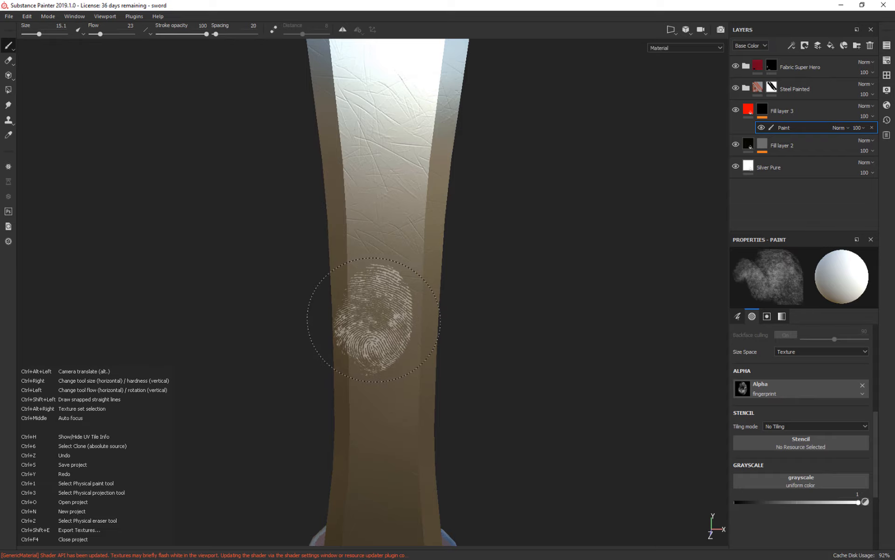
pyautogui.keyDown('ctrl'); pyautogui.moveTo(374, 319); pyautogui.dragTo(370, 343); pyautogui.keyUp('ctrl')
pyautogui.click(374, 320)
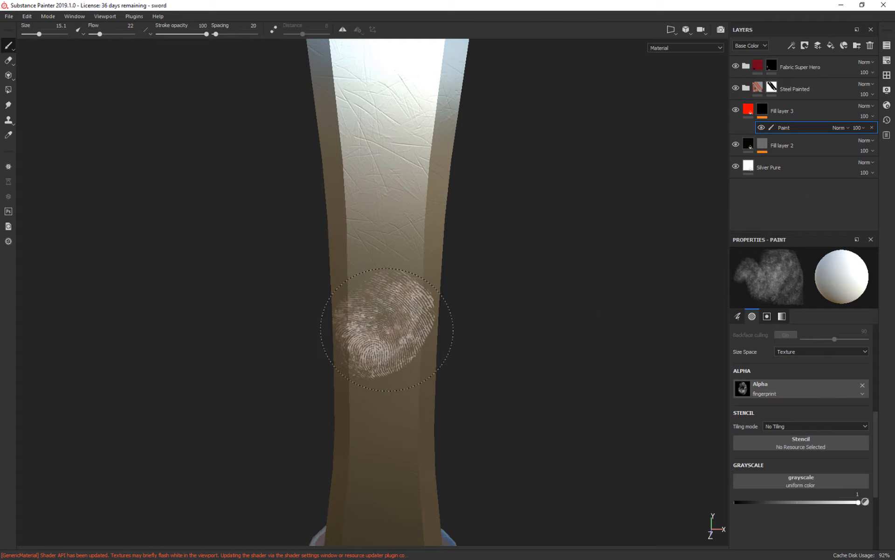
pyautogui.hotkey('ctrl', 'z')
pyautogui.press('ctrl')
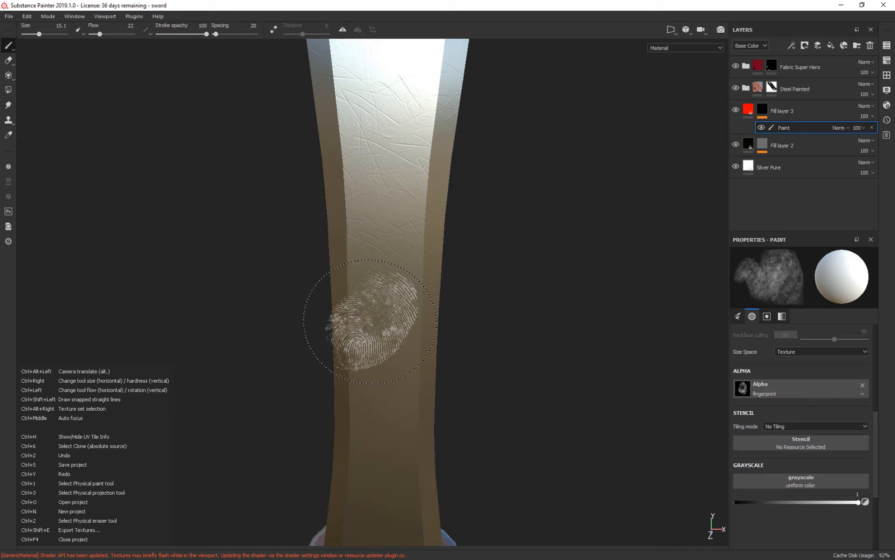
pyautogui.keyDown('ctrl'); pyautogui.moveTo(371, 321); pyautogui.dragTo(354, 321); pyautogui.keyUp('ctrl')
pyautogui.click(376, 316)
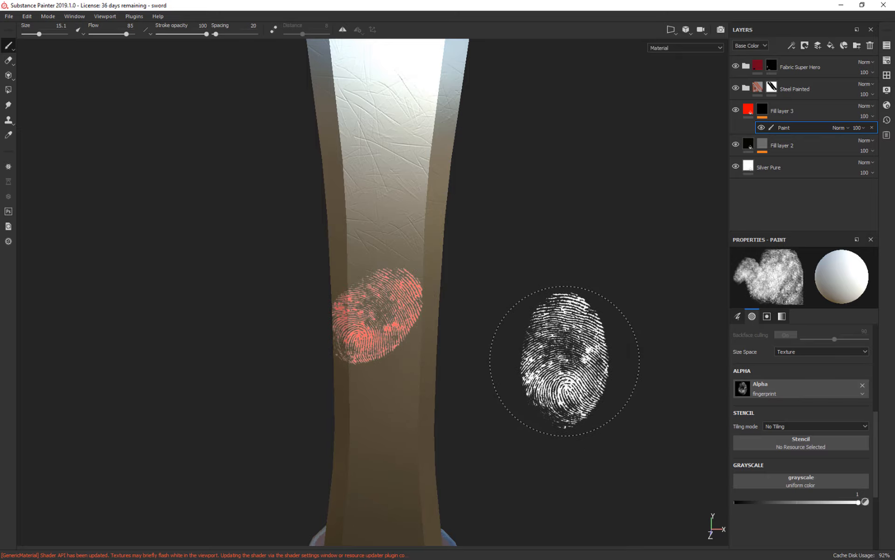
pyautogui.moveTo(626, 280)
pyautogui.keyDown('alt'); pyautogui.mouseDown()
pyautogui.moveTo(588, 288)
pyautogui.moveTo(550, 316)
pyautogui.mouseUp(); pyautogui.keyUp('alt')
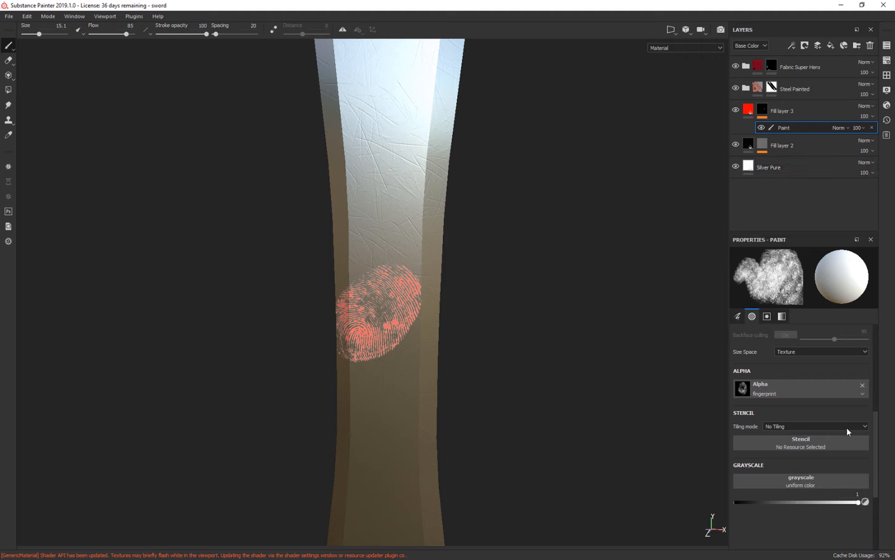
# - Switch the brush alpha to Fingerprint Multiple, set the flow to 55 and rotate the prints to lie horizontally
pyautogui.click(826, 388)
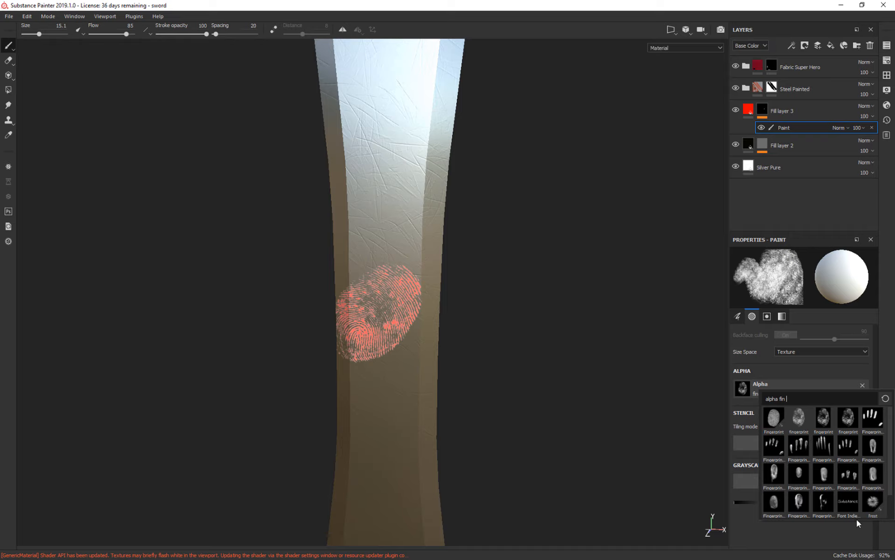
pyautogui.click(853, 475)
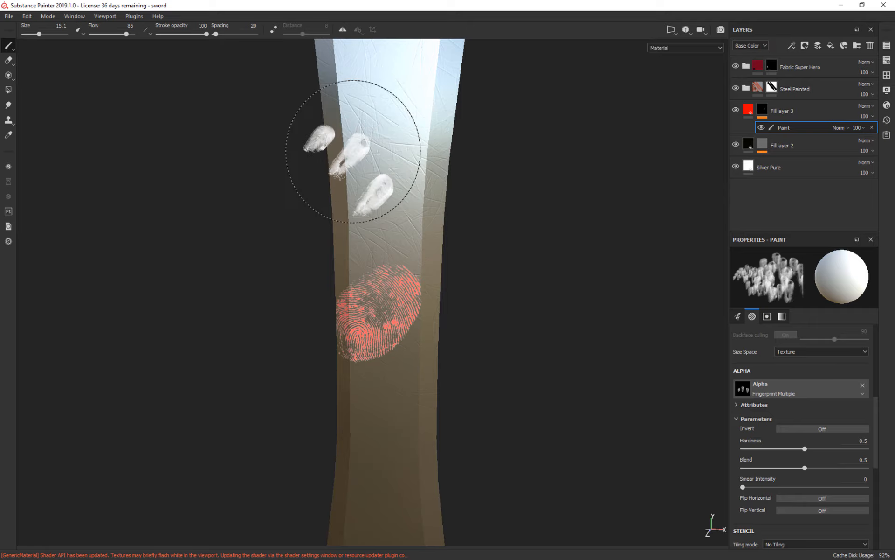
pyautogui.keyDown('ctrl'); pyautogui.moveTo(360, 130); pyautogui.dragTo(368, 147); pyautogui.keyUp('ctrl')
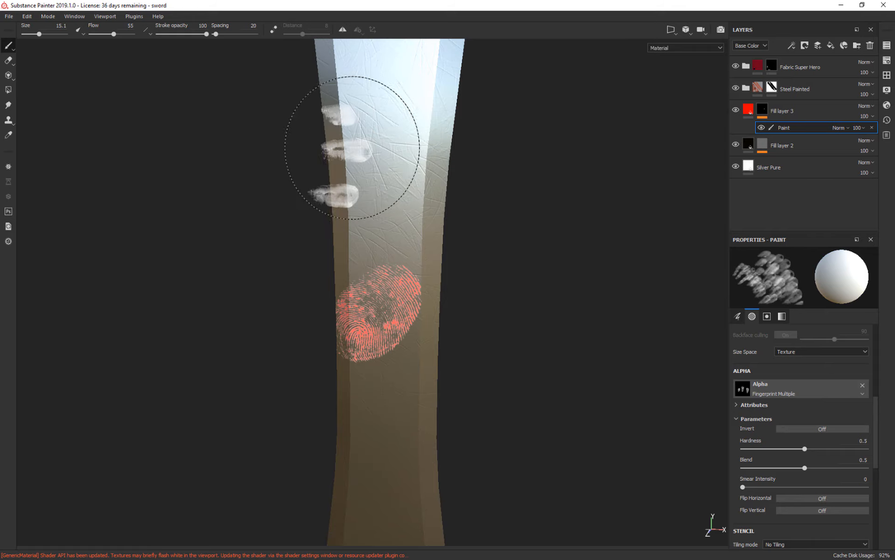
# - Try stamping the multiple fingerprints over the blade's left edge above the large print, with alpha hardness 0.51
pyautogui.moveTo(805, 448)
pyautogui.mouseDown()
pyautogui.moveTo(869, 448)
pyautogui.moveTo(807, 448)
pyautogui.mouseUp()
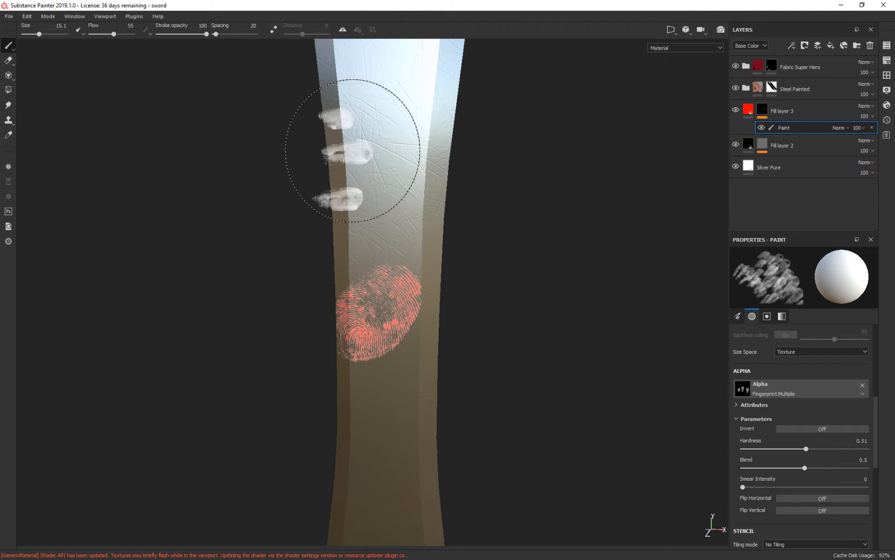
pyautogui.click(353, 151)
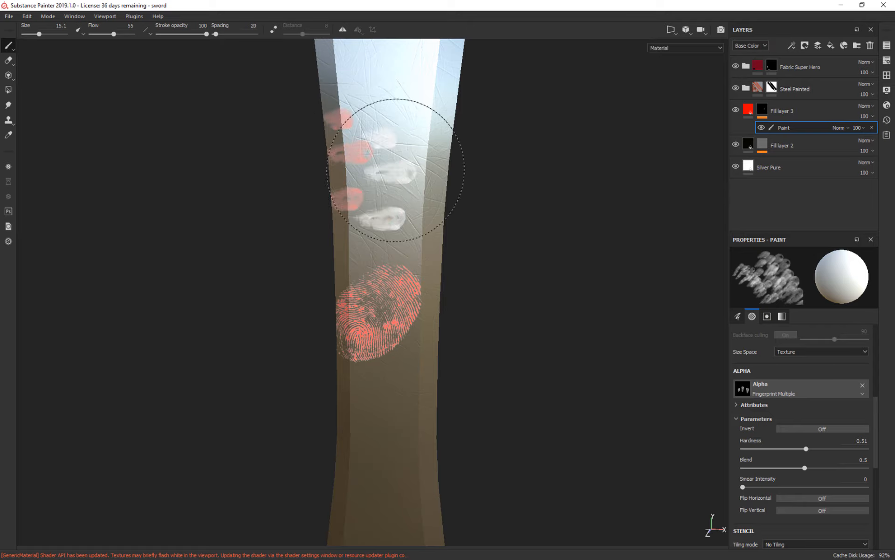
pyautogui.hotkey('ctrl', 'z')
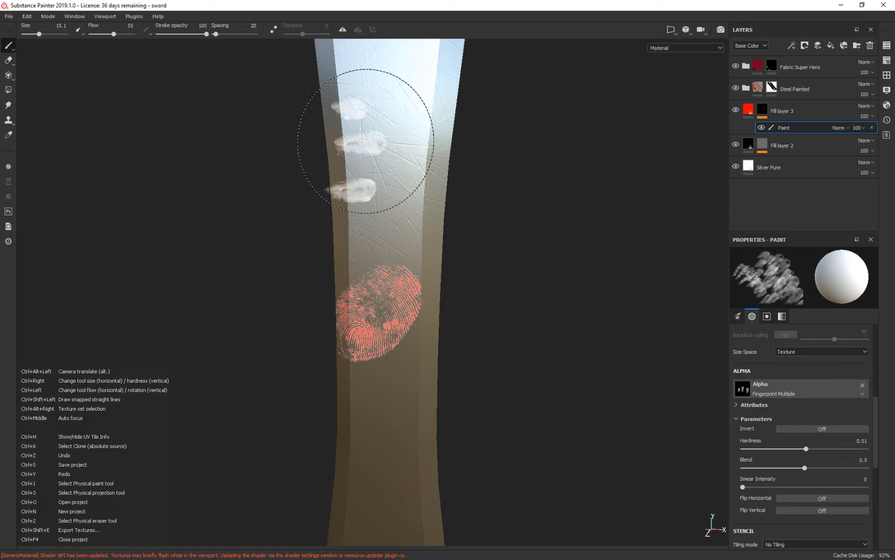
# - Set the alpha's hardness to 0.405 and stamp the multiple fingerprints over the blade's left edge above the large print
pyautogui.moveTo(377, 157)
pyautogui.keyDown('ctrl'); pyautogui.mouseDown(button='right')
pyautogui.moveTo(377, 175)
pyautogui.moveTo(377, 154)
pyautogui.mouseUp(button='right'); pyautogui.keyUp('ctrl')
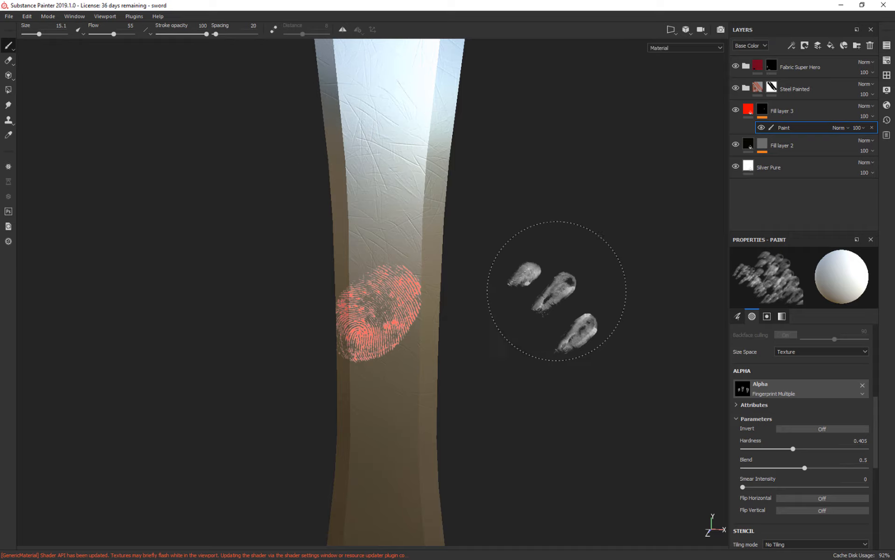
pyautogui.keyDown('alt'); pyautogui.moveTo(539, 280); pyautogui.dragTo(624, 257); pyautogui.keyUp('alt')
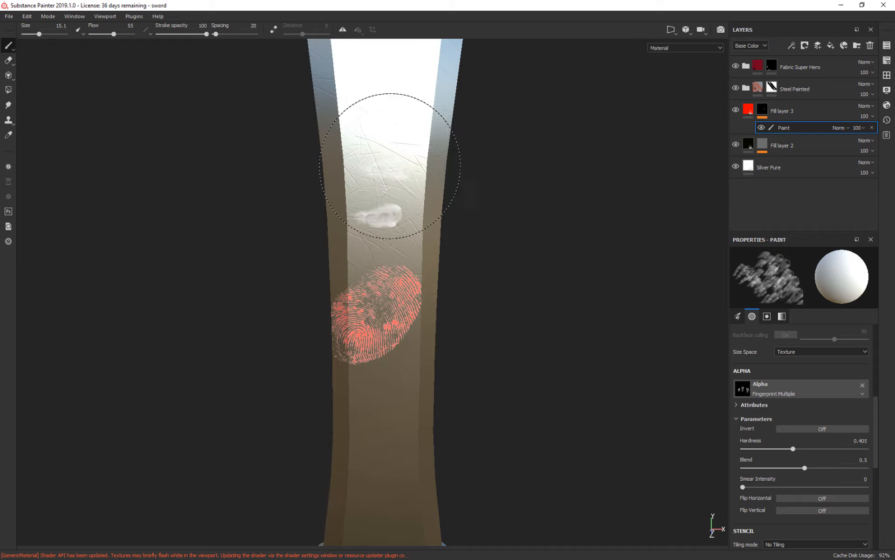
pyautogui.click(360, 150)
pyautogui.moveTo(570, 240)
pyautogui.keyDown('alt'); pyautogui.mouseDown()
pyautogui.moveTo(537, 155)
pyautogui.moveTo(458, 258)
pyautogui.moveTo(598, 282)
pyautogui.moveTo(552, 262)
pyautogui.mouseUp(); pyautogui.keyUp('alt')
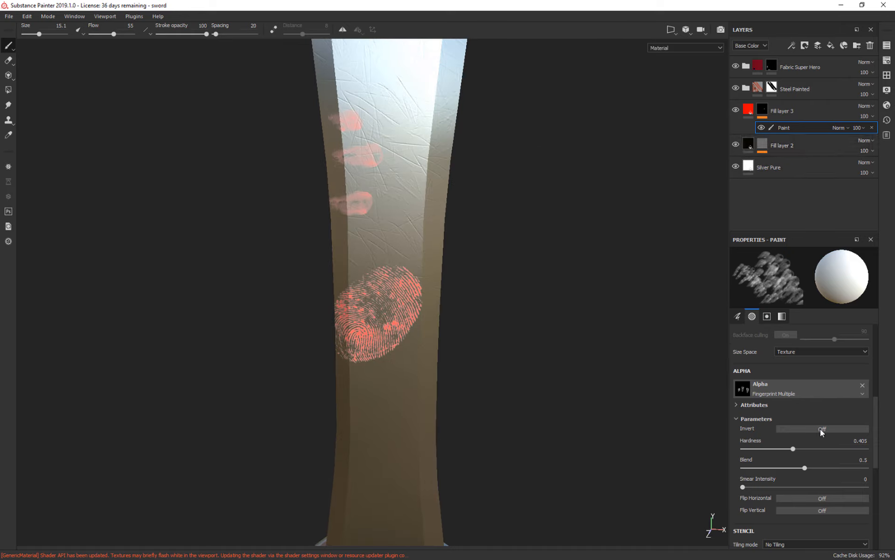
# - Turn off the color channel of Fill layer 3 and inspect the fingerprints on the blade under the light
pyautogui.scroll(3, 823, 441)
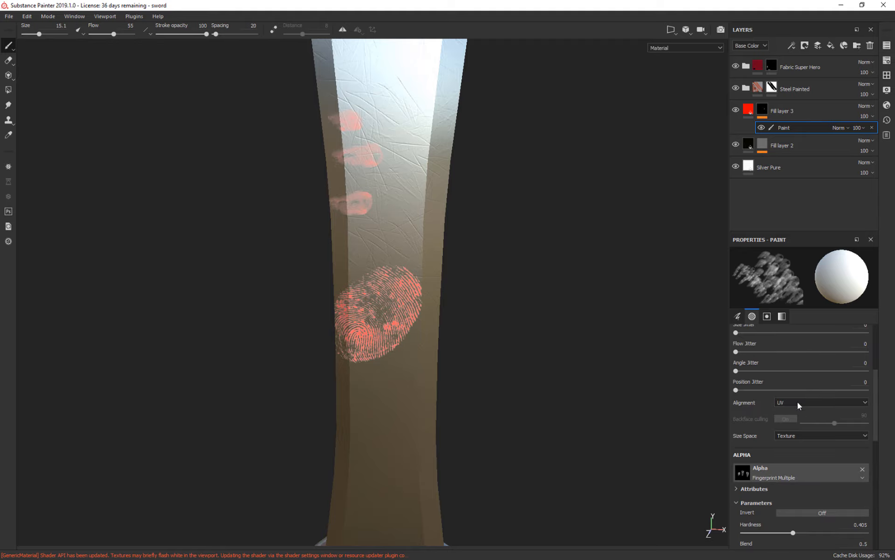
pyautogui.click(749, 110)
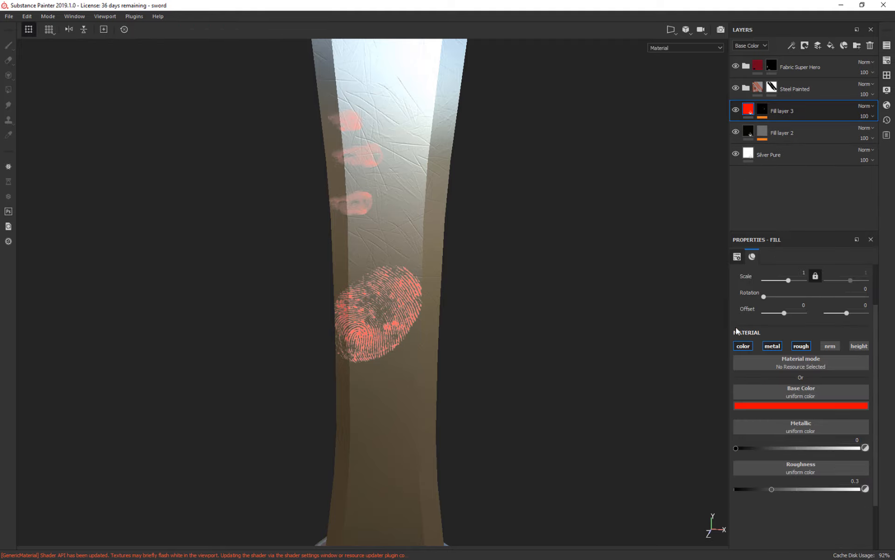
pyautogui.keyDown('alt'); pyautogui.moveTo(576, 332); pyautogui.dragTo(579, 308); pyautogui.keyUp('alt')
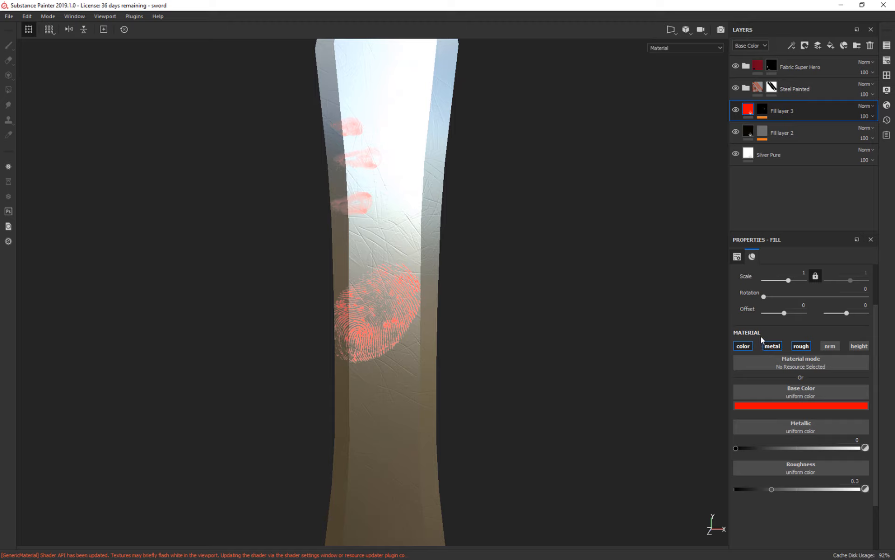
pyautogui.click(743, 346)
pyautogui.keyDown('alt'); pyautogui.moveTo(515, 317); pyautogui.dragTo(531, 305); pyautogui.keyUp('alt')
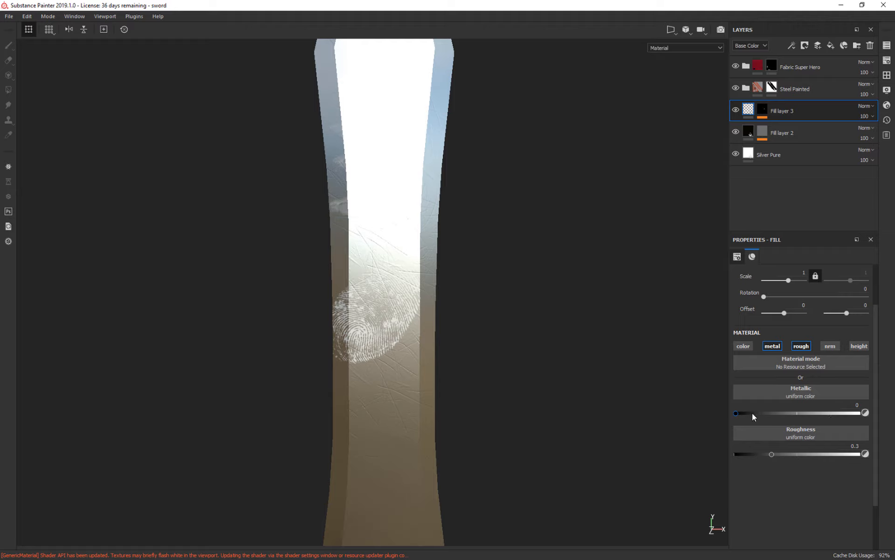
# - Limit Fill layer 3 to its metallic channel and check the fingerprints from another angle
pyautogui.keyDown('alt'); pyautogui.click(775, 348); pyautogui.keyUp('alt')
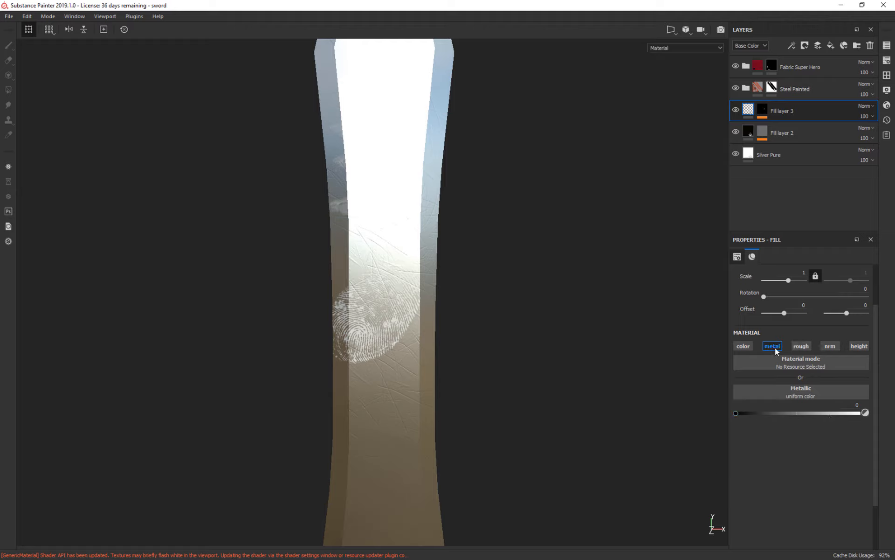
pyautogui.keyDown('alt'); pyautogui.moveTo(512, 412); pyautogui.dragTo(525, 395); pyautogui.keyUp('alt')
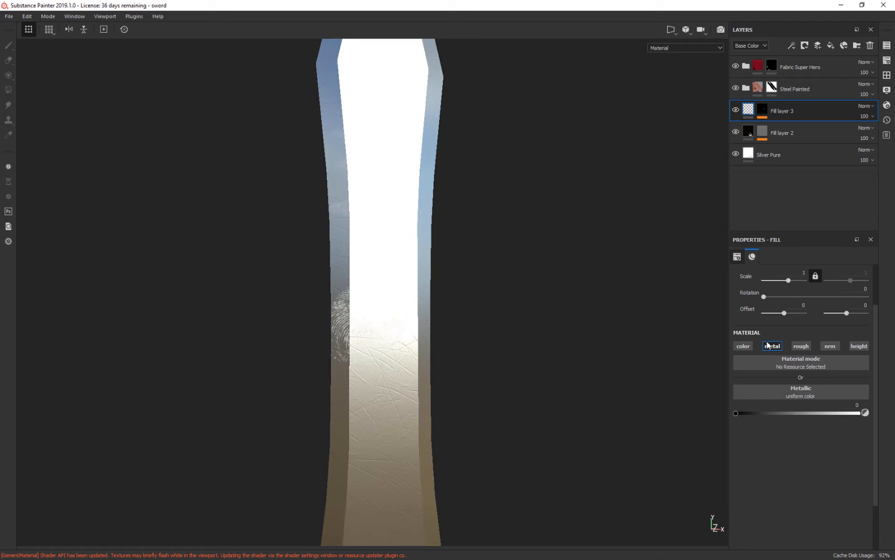
pyautogui.keyDown('alt'); pyautogui.click(770, 349); pyautogui.keyUp('alt')
pyautogui.keyDown('alt'); pyautogui.click(775, 349); pyautogui.keyUp('alt')
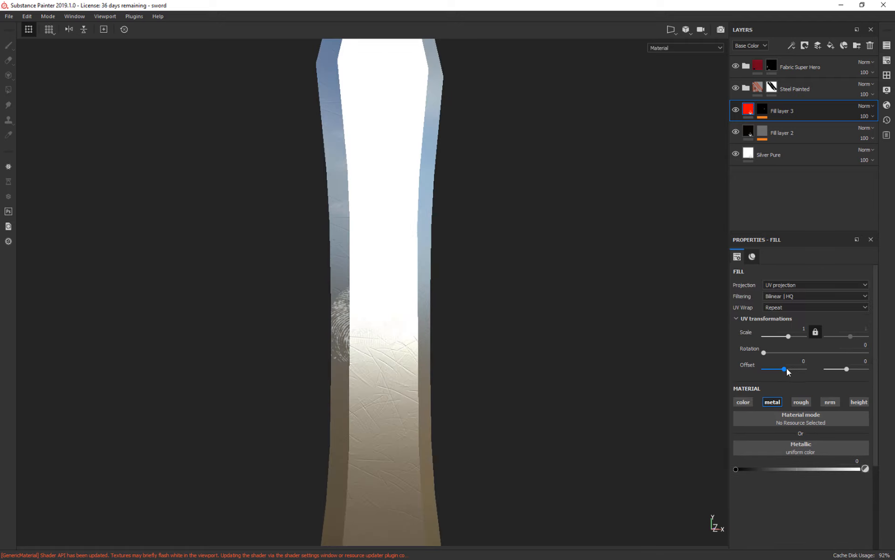
# - Limit Fill layer 3 to its roughness channel only and check how the fingerprints catch the light
pyautogui.click(798, 405)
pyautogui.keyDown('alt'); pyautogui.click(773, 404); pyautogui.keyUp('alt')
pyautogui.keyDown('alt'); pyautogui.click(807, 404); pyautogui.keyUp('alt')
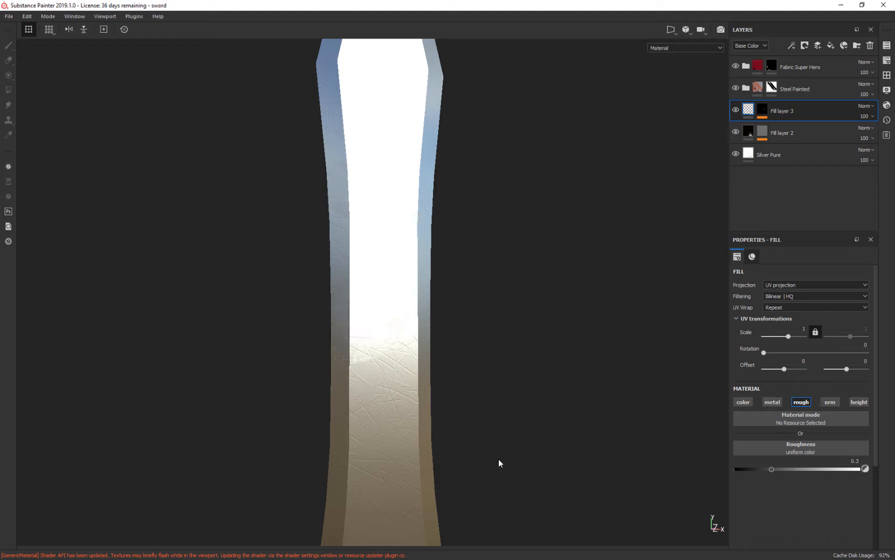
pyautogui.keyDown('alt'); pyautogui.moveTo(562, 467); pyautogui.dragTo(563, 386); pyautogui.keyUp('alt')
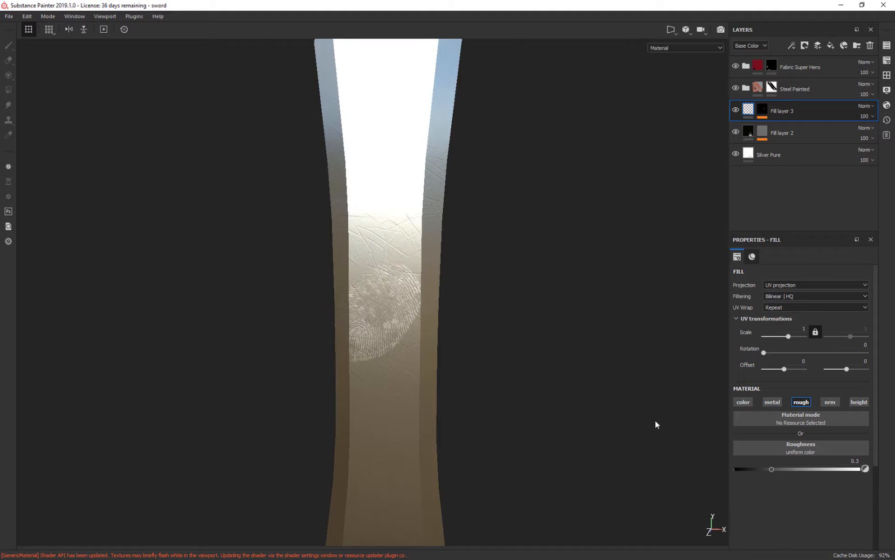
pyautogui.keyDown('alt'); pyautogui.moveTo(534, 437); pyautogui.dragTo(570, 380, button='right'); pyautogui.keyUp('alt')
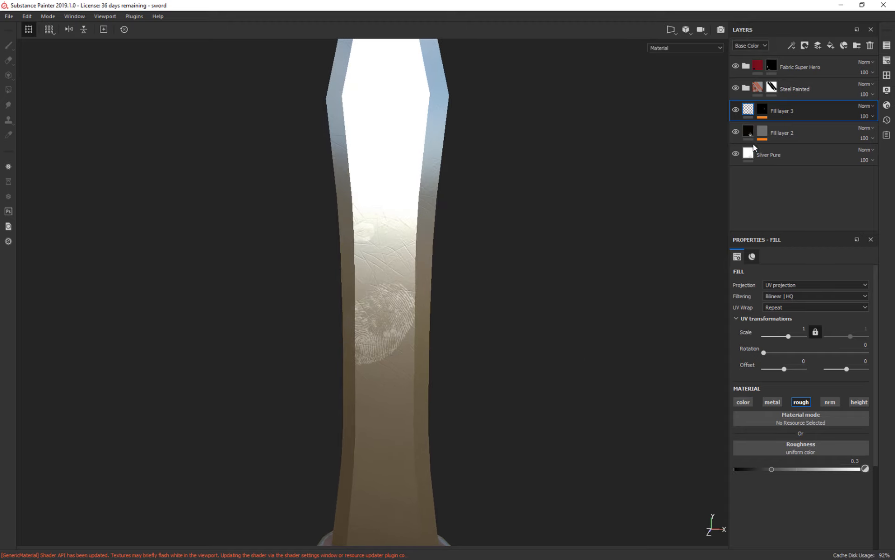
# - Check the Silver Pure layer's roughness and set Fill layer 3's roughness to the matching 0.2
pyautogui.click(749, 157)
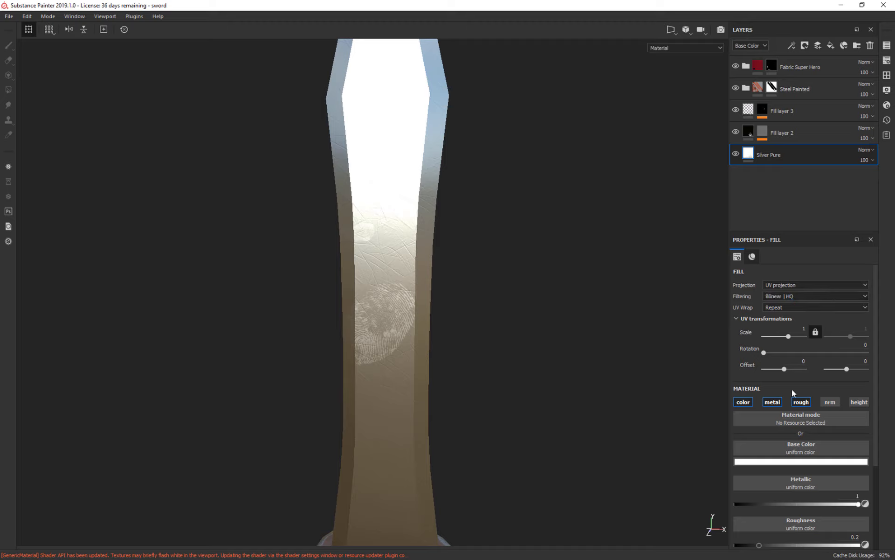
pyautogui.scroll(-2, 860, 455)
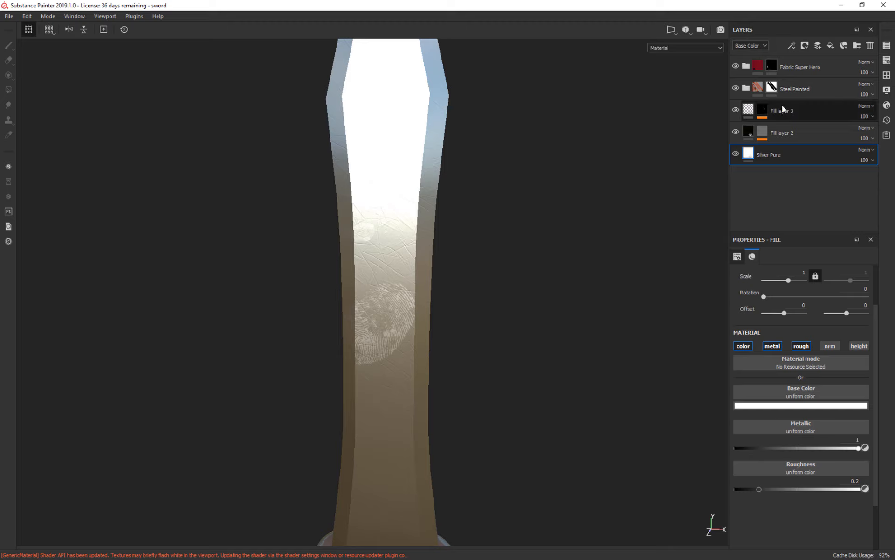
pyautogui.click(750, 111)
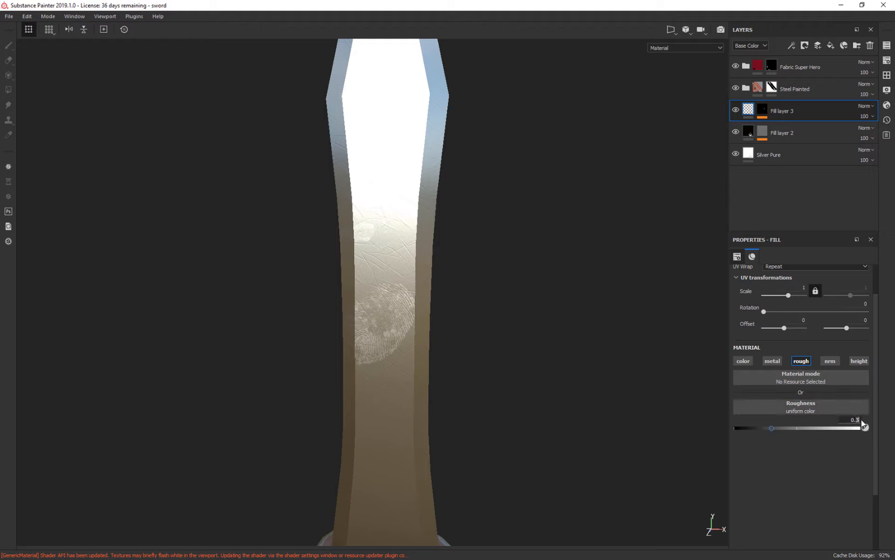
pyautogui.press('Return')
pyautogui.keyDown('alt'); pyautogui.moveTo(579, 412); pyautogui.dragTo(582, 312); pyautogui.keyUp('alt')
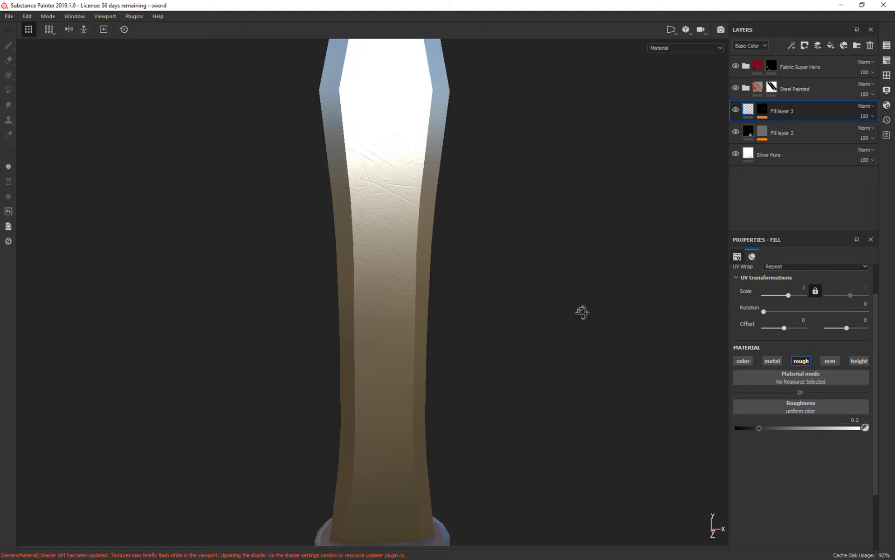
# - Try the lowest roughness on Fill layer 3, settle on 0.2593 and check the fingerprints in the blade's reflection
pyautogui.moveTo(760, 428); pyautogui.dragTo(707, 427)
pyautogui.moveTo(527, 368)
pyautogui.keyDown('alt'); pyautogui.mouseDown()
pyautogui.moveTo(680, 282)
pyautogui.moveTo(530, 290)
pyautogui.moveTo(474, 360)
pyautogui.moveTo(430, 303)
pyautogui.moveTo(470, 294)
pyautogui.moveTo(542, 322)
pyautogui.moveTo(506, 351)
pyautogui.moveTo(512, 340)
pyautogui.moveTo(466, 365)
pyautogui.moveTo(516, 367)
pyautogui.mouseUp(); pyautogui.keyUp('alt')
pyautogui.moveTo(735, 428); pyautogui.dragTo(767, 430)
pyautogui.moveTo(561, 417)
pyautogui.keyDown('alt'); pyautogui.mouseDown()
pyautogui.moveTo(611, 292)
pyautogui.moveTo(485, 340)
pyautogui.moveTo(595, 398)
pyautogui.moveTo(450, 385)
pyautogui.moveTo(597, 378)
pyautogui.moveTo(550, 368)
pyautogui.moveTo(590, 368)
pyautogui.moveTo(644, 349)
pyautogui.moveTo(561, 316)
pyautogui.mouseUp(); pyautogui.keyUp('alt')
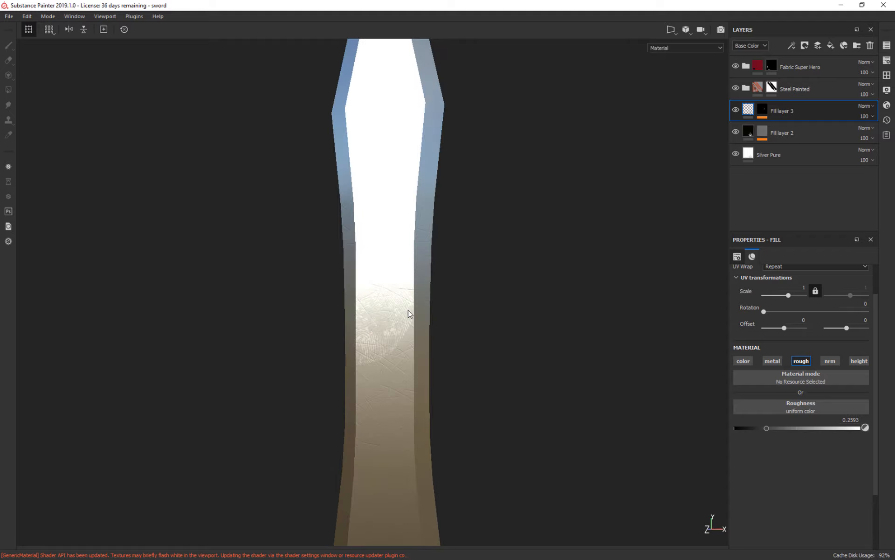
# - Paint more Fingerprint Multiple marks along the lower blade in Fill layer 3's mask and check them under changed lighting
pyautogui.click(398, 269)
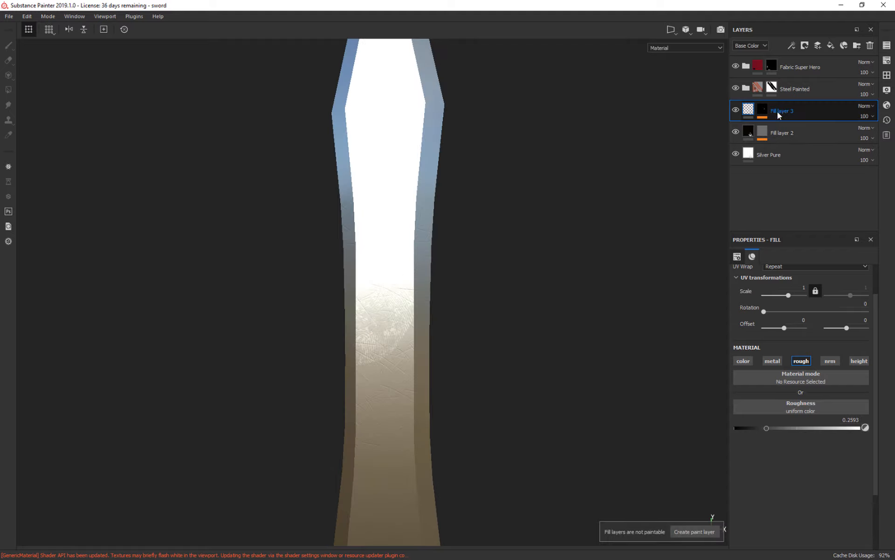
pyautogui.click(765, 109)
pyautogui.click(782, 128)
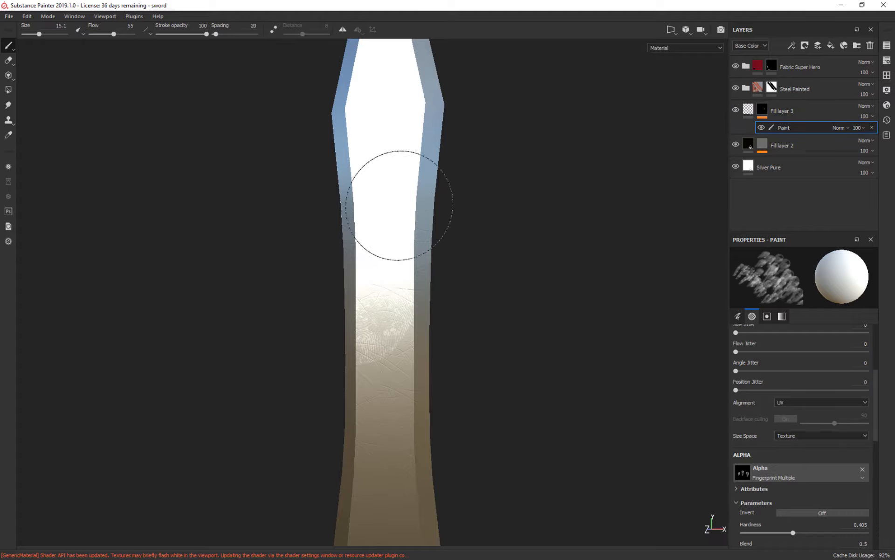
pyautogui.keyDown('alt'); pyautogui.moveTo(500, 340); pyautogui.dragTo(585, 356); pyautogui.keyUp('alt')
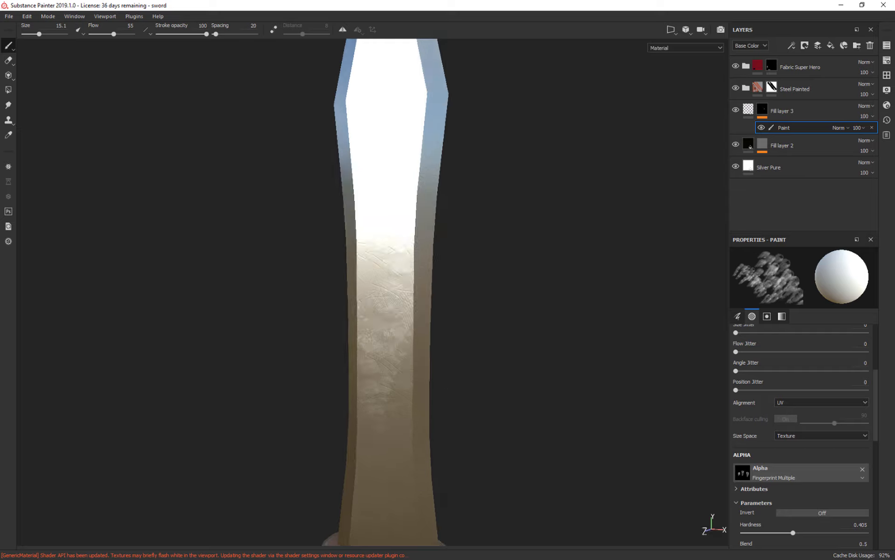
pyautogui.keyDown('shift'); pyautogui.moveTo(602, 388); pyautogui.dragTo(588, 351, button='right'); pyautogui.keyUp('shift')
pyautogui.moveTo(530, 375)
pyautogui.keyDown('alt'); pyautogui.mouseDown()
pyautogui.moveTo(585, 323)
pyautogui.moveTo(625, 373)
pyautogui.moveTo(570, 372)
pyautogui.mouseUp(); pyautogui.keyUp('alt')
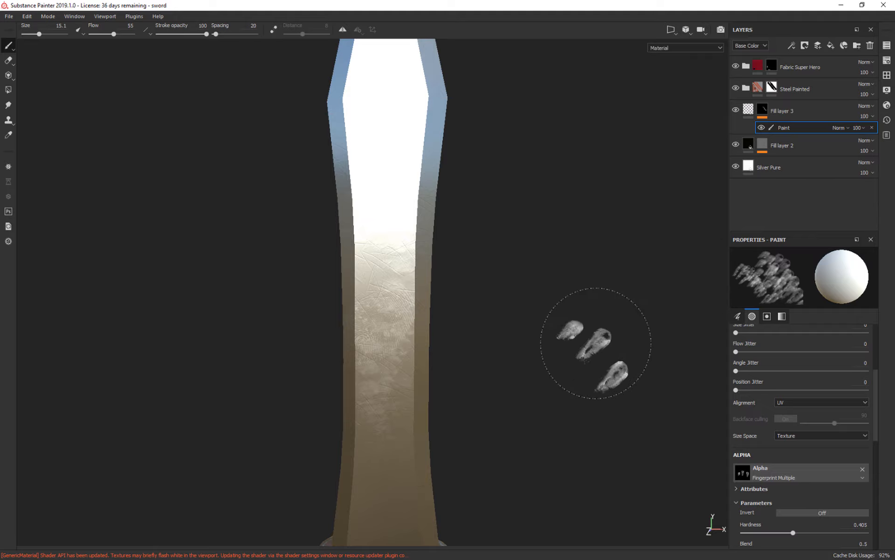
pyautogui.keyDown('alt'); pyautogui.moveTo(582, 372); pyautogui.dragTo(565, 378); pyautogui.keyUp('alt')
pyautogui.keyDown('alt'); pyautogui.moveTo(565, 380); pyautogui.dragTo(513, 110, button='right'); pyautogui.keyUp('alt')
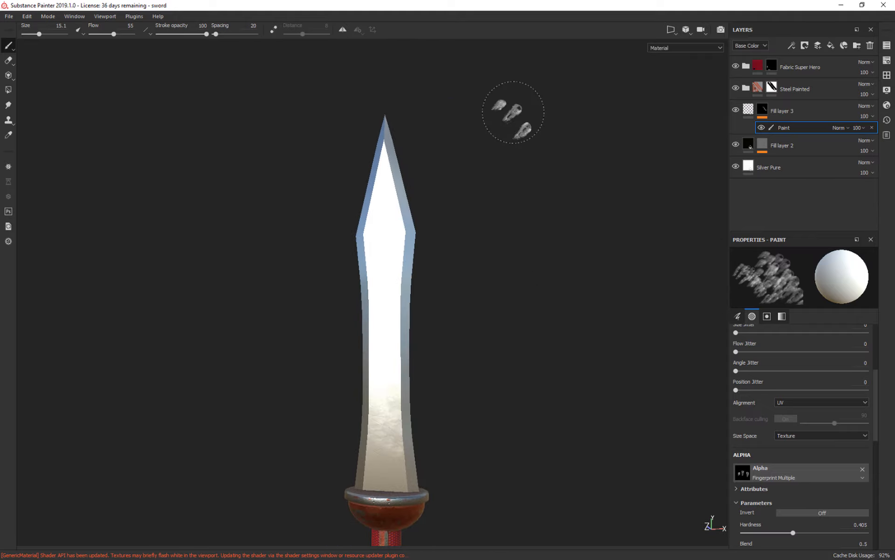
# - Hide the Fabric Super Hero and Steel Painted materials to expose the bare metal of the handle
pyautogui.keyDown('alt'); pyautogui.moveTo(501, 271); pyautogui.dragTo(549, 94, button='middle'); pyautogui.keyUp('alt')
pyautogui.keyDown('alt'); pyautogui.moveTo(504, 294); pyautogui.dragTo(570, 58, button='middle'); pyautogui.keyUp('alt')
pyautogui.keyDown('alt'); pyautogui.moveTo(570, 59); pyautogui.dragTo(671, 294); pyautogui.keyUp('alt')
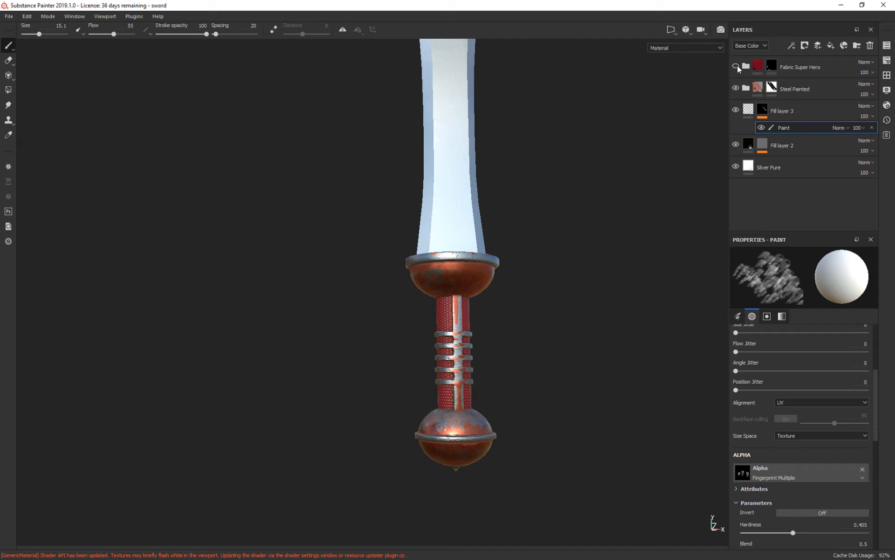
pyautogui.click(737, 66)
pyautogui.click(736, 88)
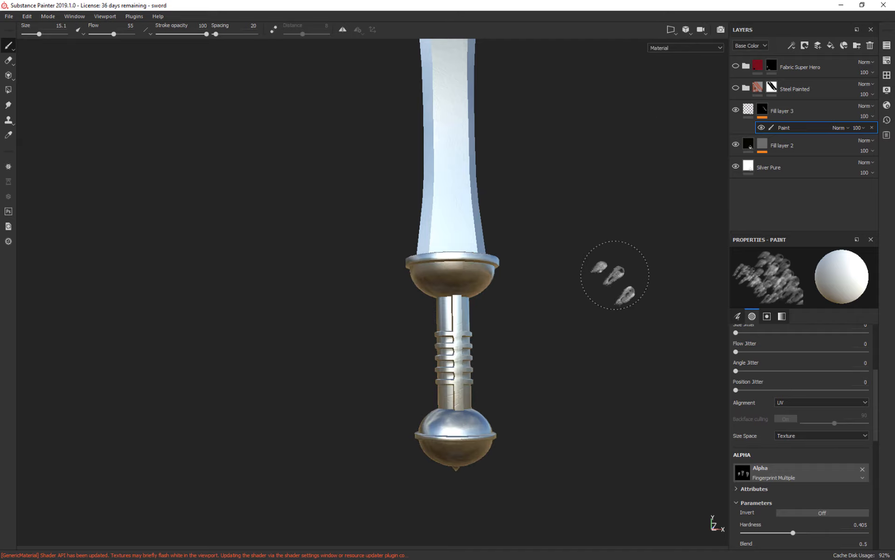
# - Show the Steel Painted group again, expand it and hide its Copper Red Bleached subgroup
pyautogui.click(736, 88)
pyautogui.click(746, 88)
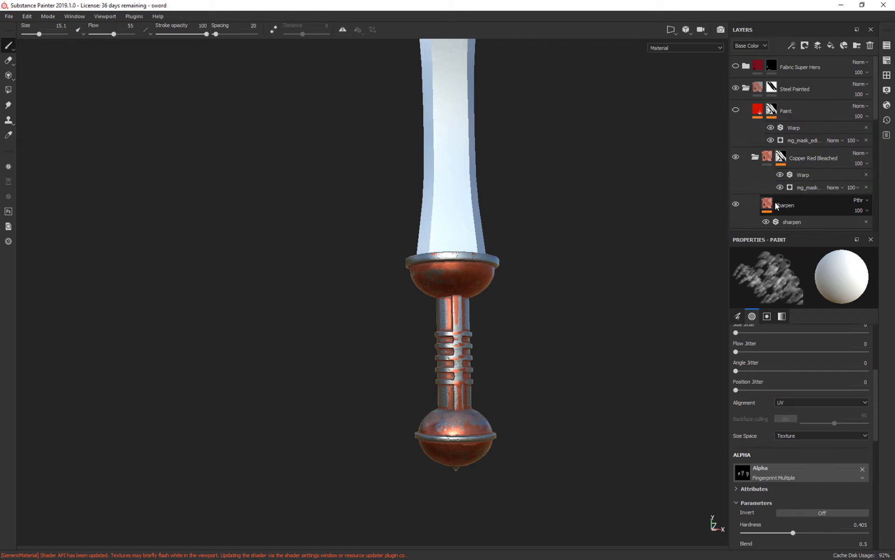
pyautogui.click(737, 159)
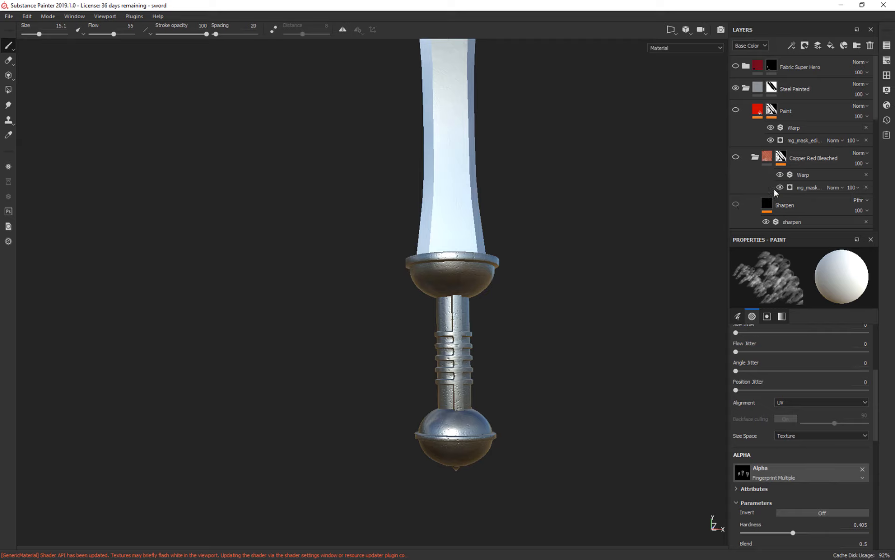
pyautogui.scroll(-3, 756, 177)
pyautogui.scroll(3, 752, 141)
pyautogui.scroll(-3, 755, 142)
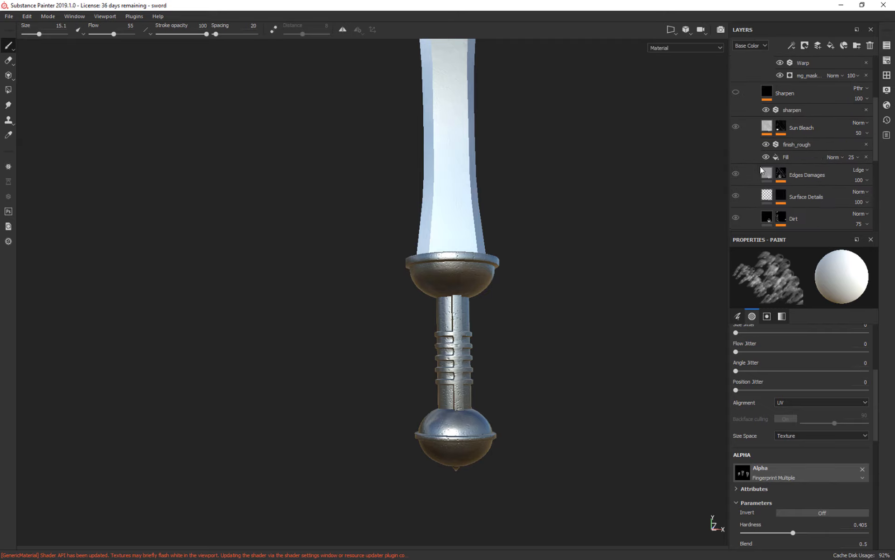
pyautogui.scroll(3, 766, 187)
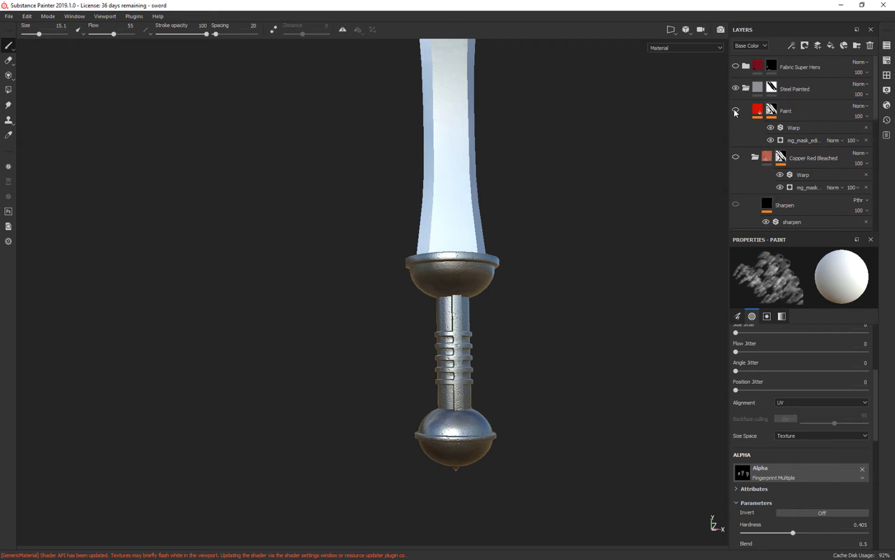
# - Preview the Paint layer on and off, leave it hidden, and add a fill layer directly above it in Steel Painted
pyautogui.click(736, 111)
pyautogui.click(736, 111)
pyautogui.click(818, 113)
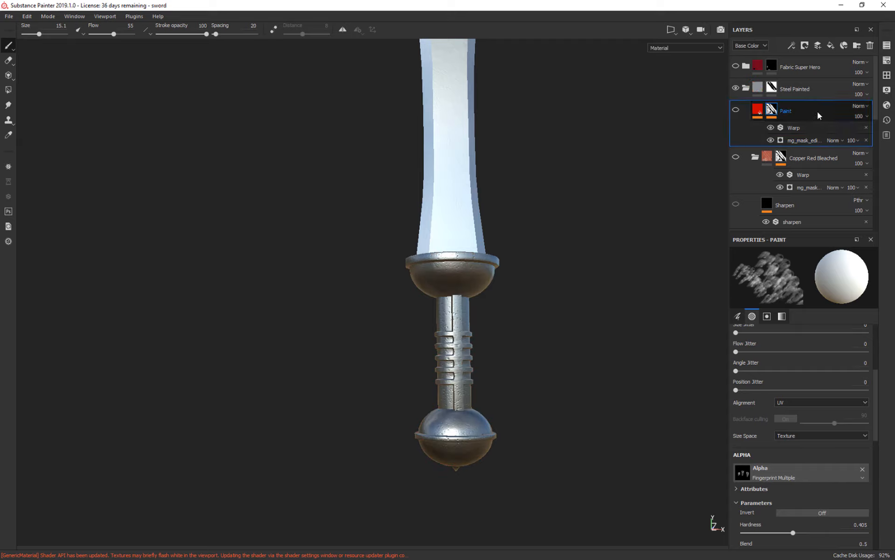
pyautogui.click(830, 46)
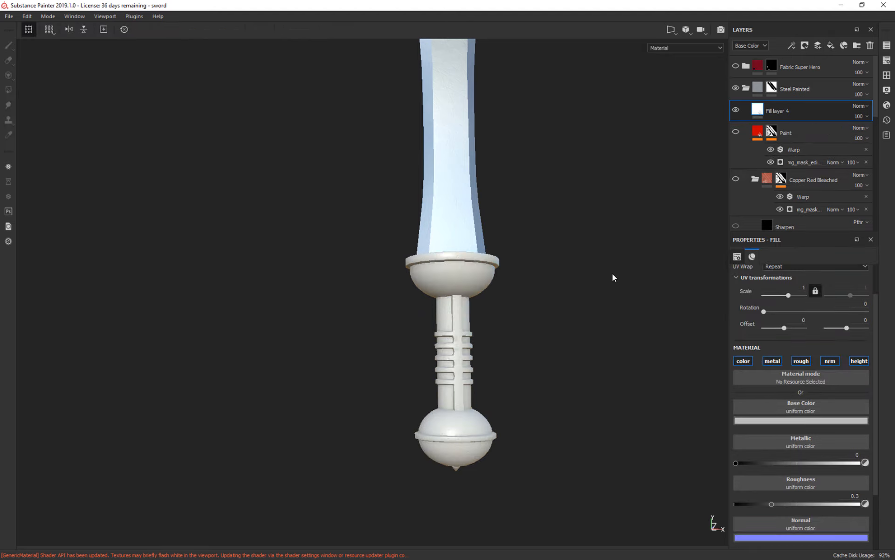
# - Hide the Metal Details and Base Steel layers in the Steel Painted group and check the handle
pyautogui.scroll(-5, 811, 133)
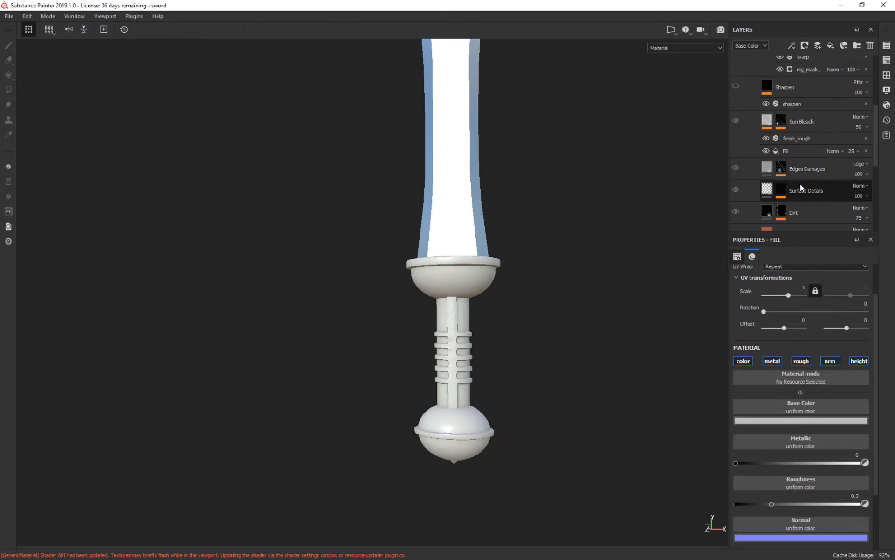
pyautogui.click(736, 141)
pyautogui.click(736, 163)
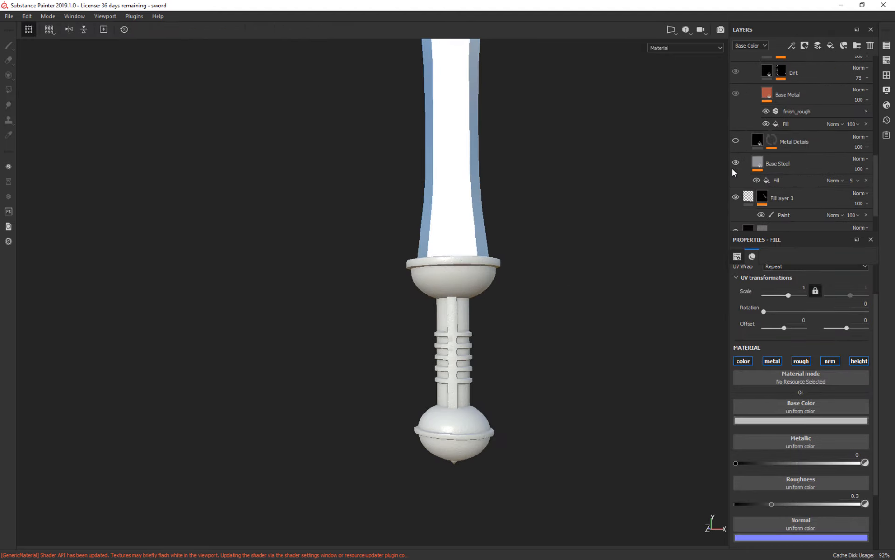
pyautogui.keyDown('alt'); pyautogui.moveTo(549, 255); pyautogui.dragTo(513, 232); pyautogui.keyUp('alt')
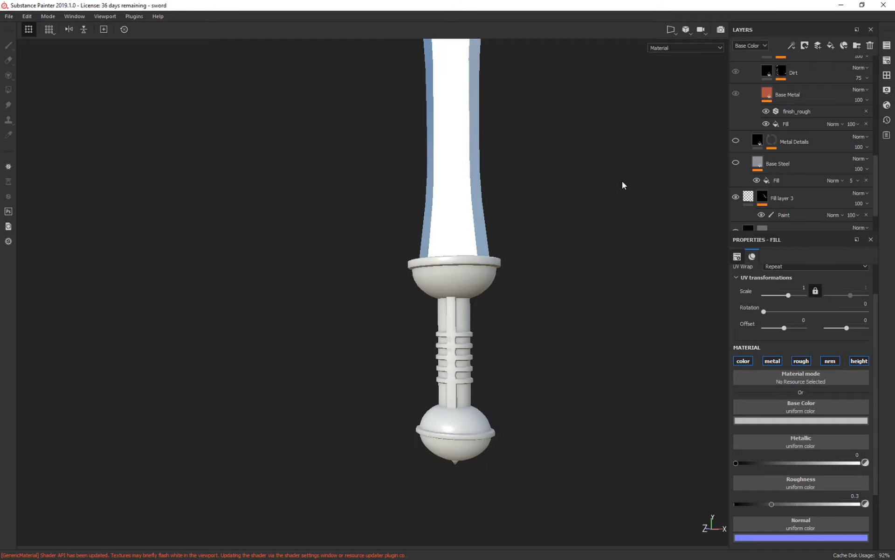
pyautogui.keyDown('alt'); pyautogui.moveTo(623, 185); pyautogui.dragTo(686, 150); pyautogui.keyUp('alt')
# - Rename the new fill layer in the Steel Painted group as finger
pyautogui.scroll(1, 815, 132)
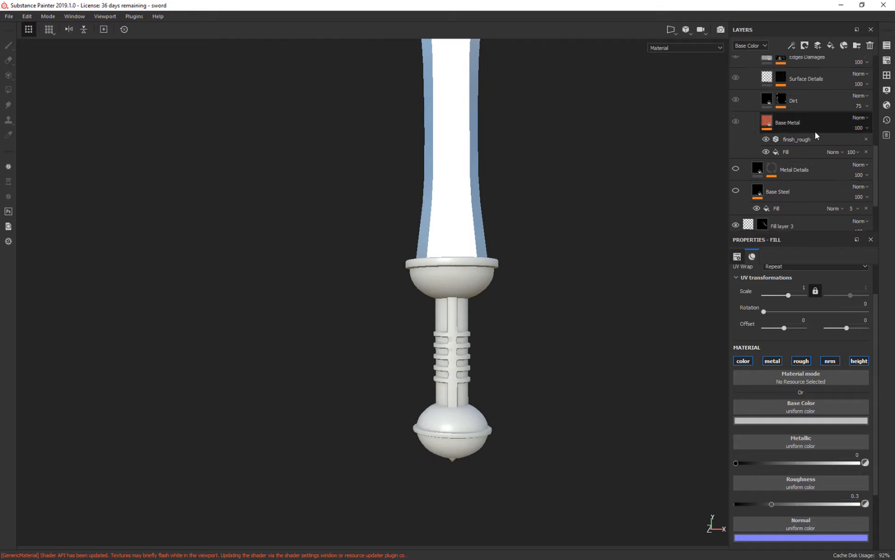
pyautogui.scroll(5, 818, 129)
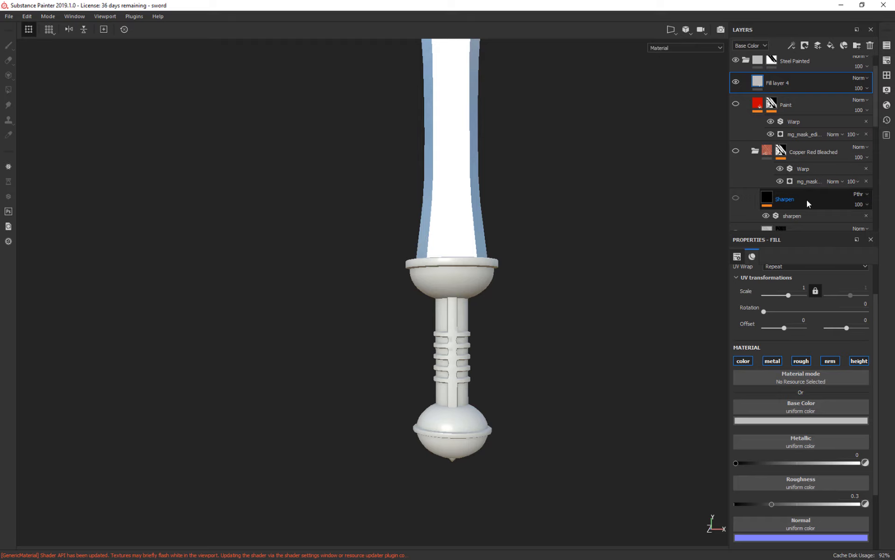
pyautogui.click(807, 200)
pyautogui.scroll(-2, 812, 187)
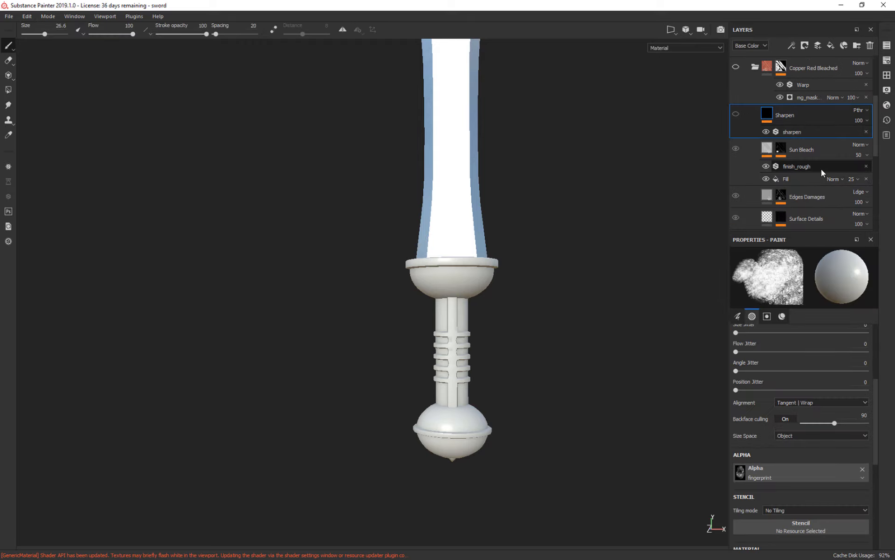
pyautogui.scroll(2, 815, 140)
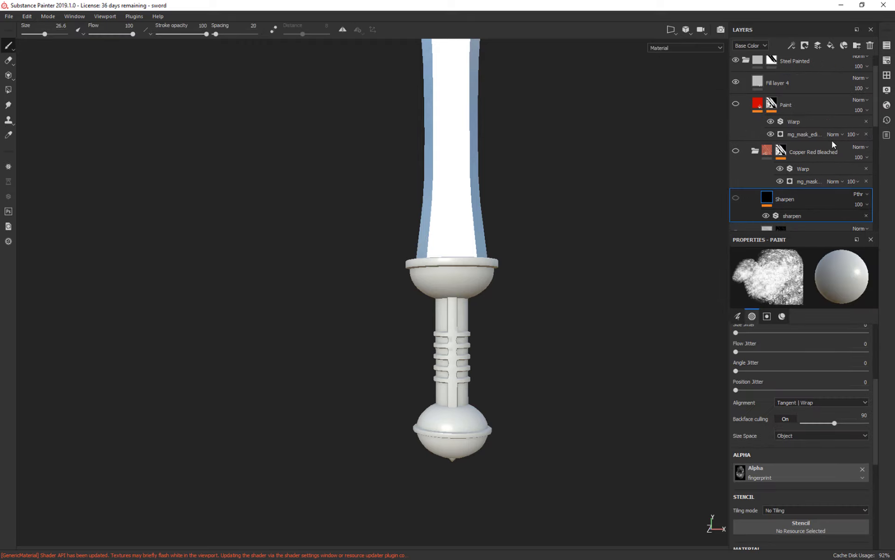
pyautogui.scroll(1, 835, 141)
pyautogui.click(801, 114)
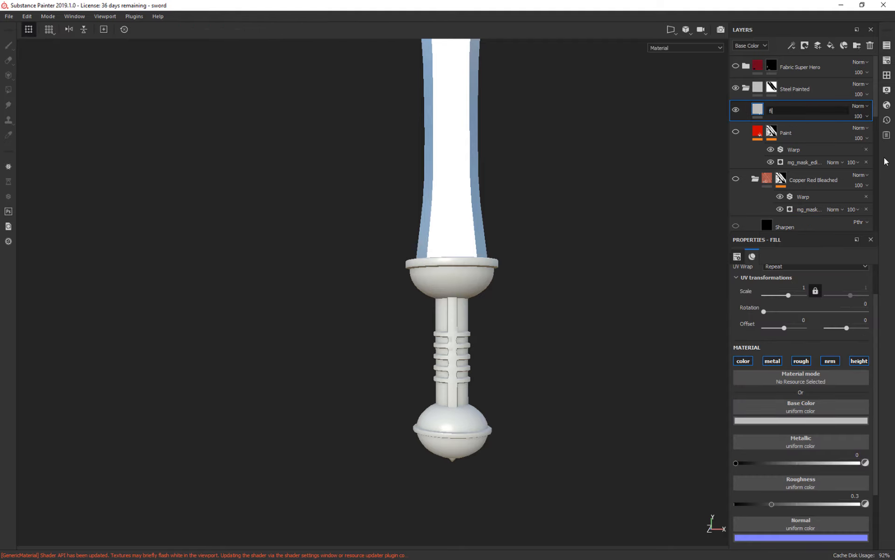
pyautogui.write('finger')
pyautogui.press('Return')
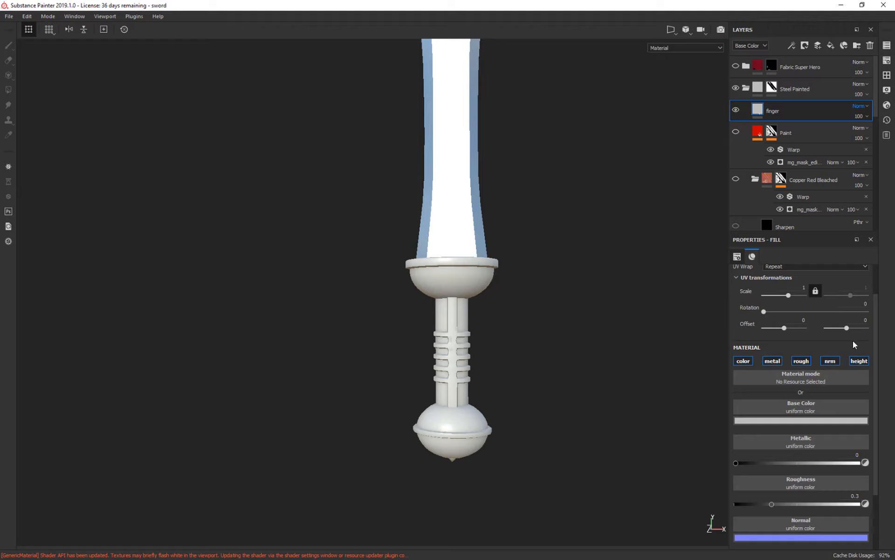
# - Delete the Base Steel and Metal Details layers from Steel Painted and rename Fill layer 3 as fingerprint
pyautogui.scroll(-3, 836, 191)
pyautogui.scroll(2, 764, 117)
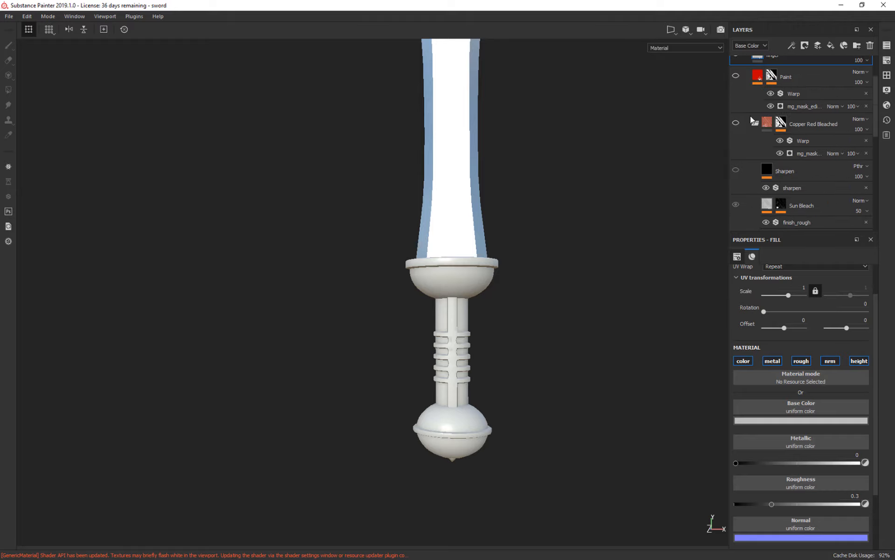
pyautogui.click(755, 123)
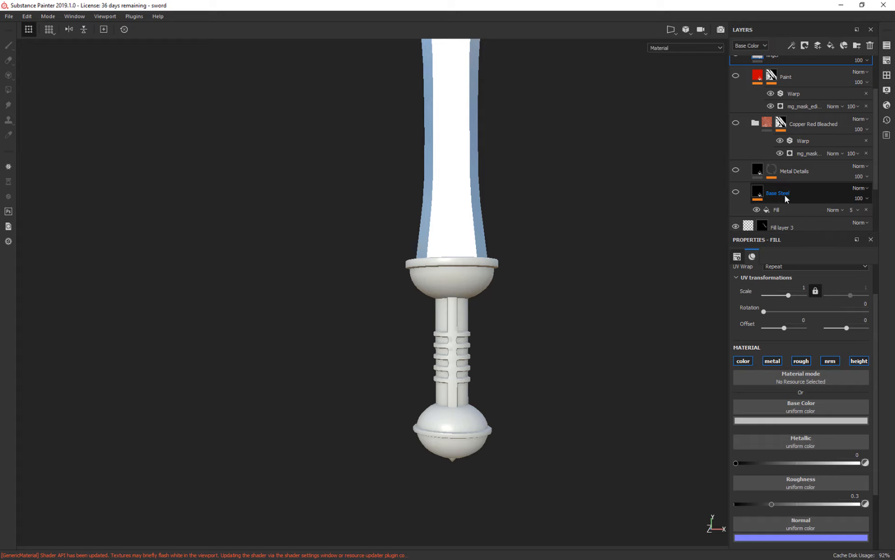
pyautogui.scroll(-1, 798, 195)
pyautogui.moveTo(798, 192); pyautogui.dragTo(801, 141)
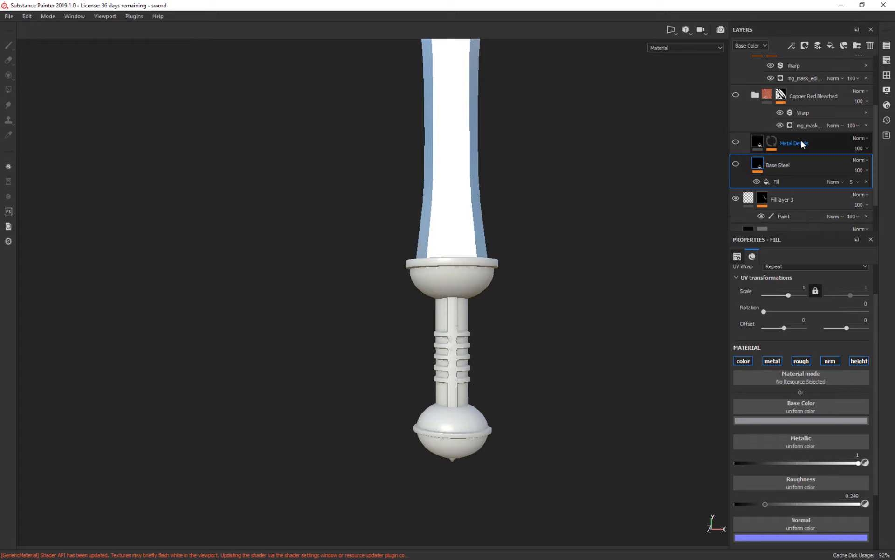
pyautogui.click(804, 144)
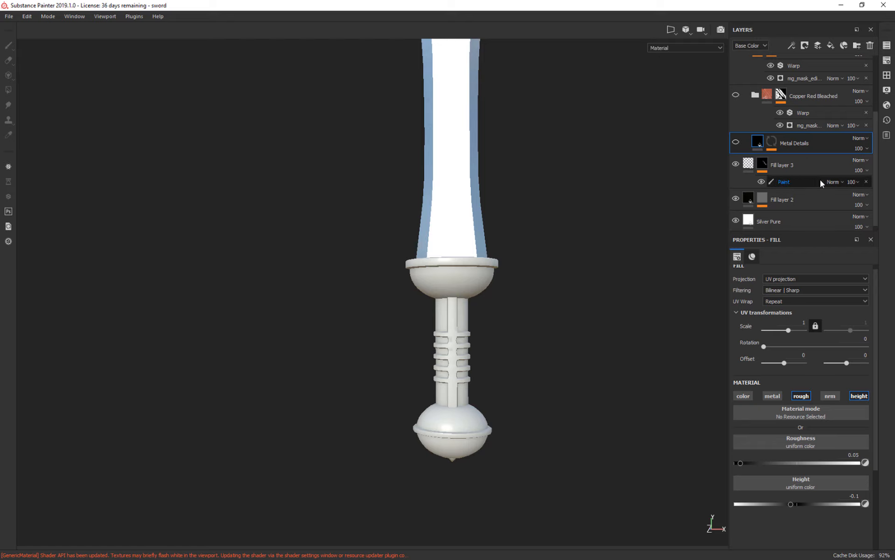
pyautogui.press('Delete')
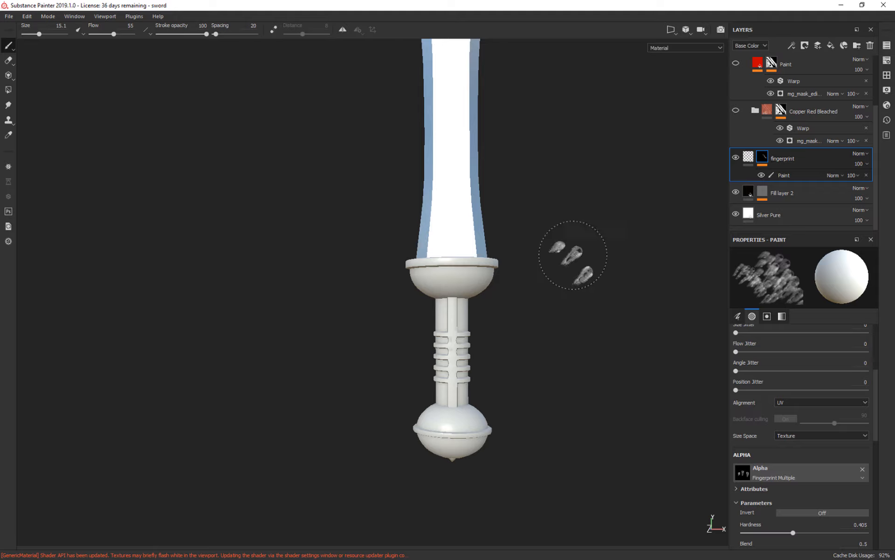
# - Duplicate the fingerprint layer and move the copy into the Steel Painted group above the finger layer
pyautogui.moveTo(576, 254)
pyautogui.keyDown('alt'); pyautogui.mouseDown()
pyautogui.moveTo(643, 232)
pyautogui.moveTo(635, 254)
pyautogui.mouseUp(); pyautogui.keyUp('alt')
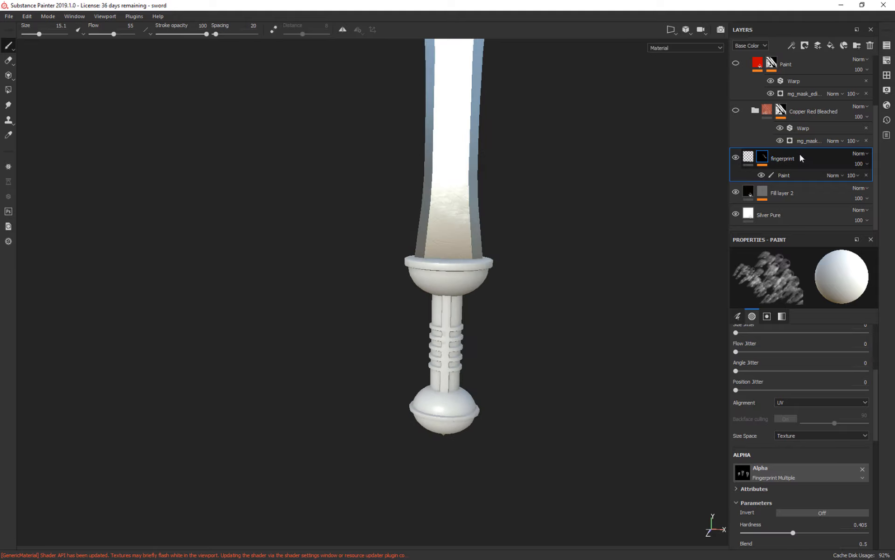
pyautogui.moveTo(801, 157)
pyautogui.mouseDown()
pyautogui.moveTo(796, 136)
pyautogui.moveTo(800, 159)
pyautogui.moveTo(812, 117)
pyautogui.moveTo(827, 126)
pyautogui.moveTo(826, 158)
pyautogui.moveTo(805, 57)
pyautogui.moveTo(797, 60)
pyautogui.moveTo(790, 157)
pyautogui.mouseUp()
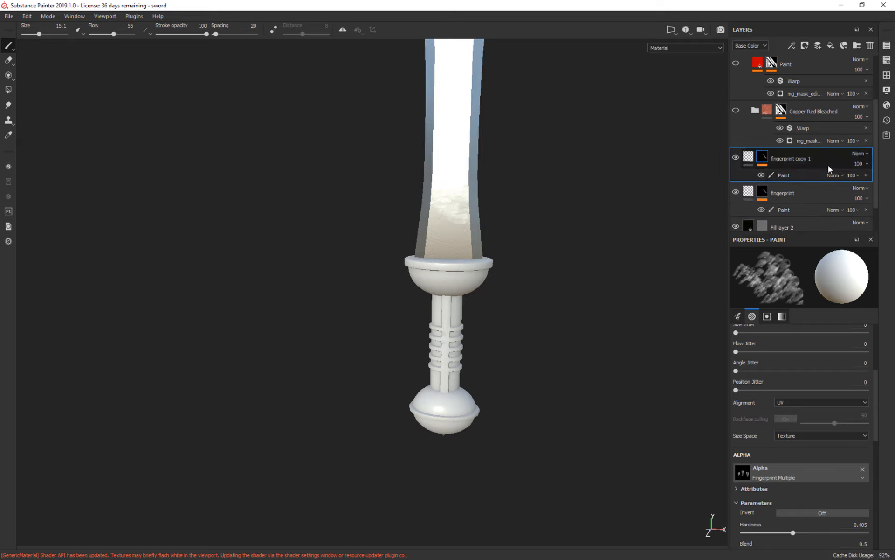
pyautogui.scroll(3, 829, 165)
pyautogui.moveTo(804, 228)
pyautogui.mouseDown()
pyautogui.moveTo(806, 130)
pyautogui.moveTo(793, 102)
pyautogui.mouseUp()
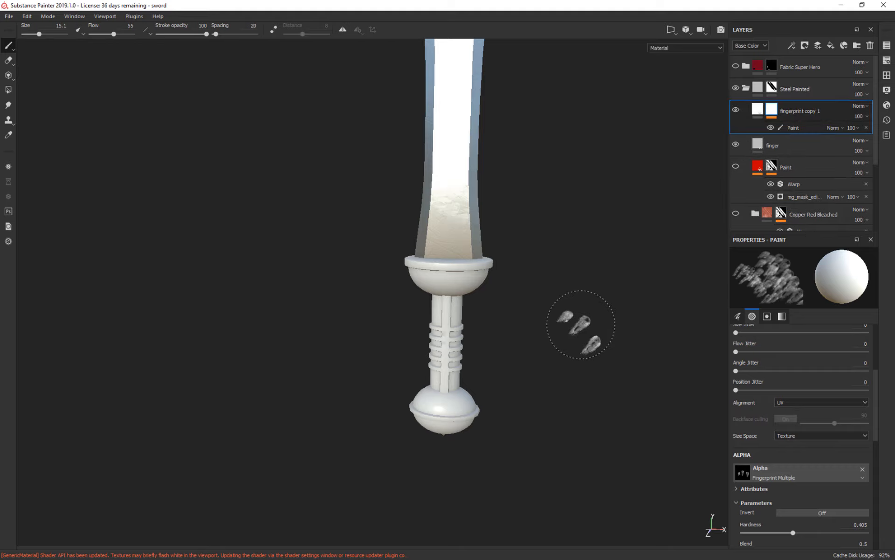
# - Select the paint effect in fingerprint copy 1's mask and inspect the handle up close from several angles
pyautogui.keyDown('alt'); pyautogui.moveTo(577, 360); pyautogui.dragTo(593, 257); pyautogui.keyUp('alt')
pyautogui.keyDown('alt'); pyautogui.moveTo(593, 255); pyautogui.dragTo(622, 475, button='right'); pyautogui.keyUp('alt')
pyautogui.keyDown('alt'); pyautogui.moveTo(622, 475); pyautogui.dragTo(620, 157, button='middle'); pyautogui.keyUp('alt')
pyautogui.click(793, 128)
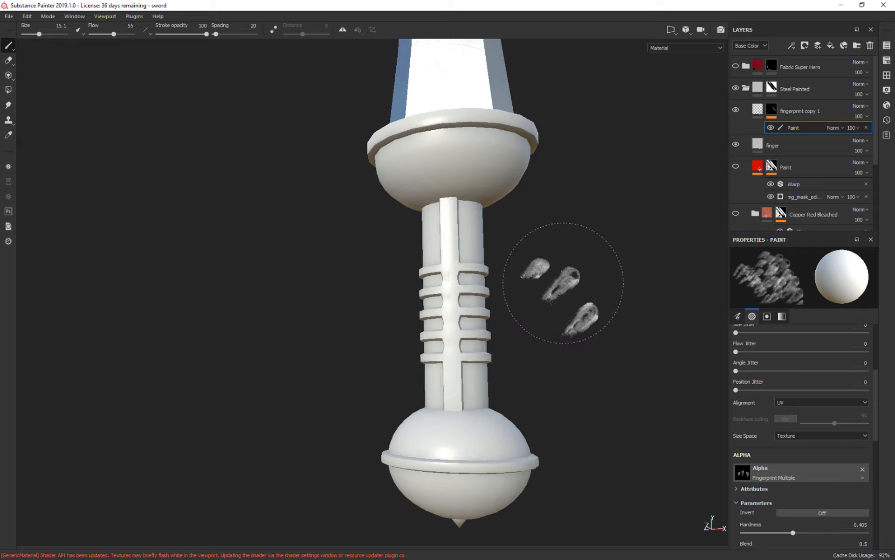
pyautogui.moveTo(553, 280)
pyautogui.keyDown('alt'); pyautogui.mouseDown()
pyautogui.moveTo(646, 307)
pyautogui.moveTo(586, 274)
pyautogui.moveTo(459, 272)
pyautogui.moveTo(521, 306)
pyautogui.mouseUp(); pyautogui.keyUp('alt')
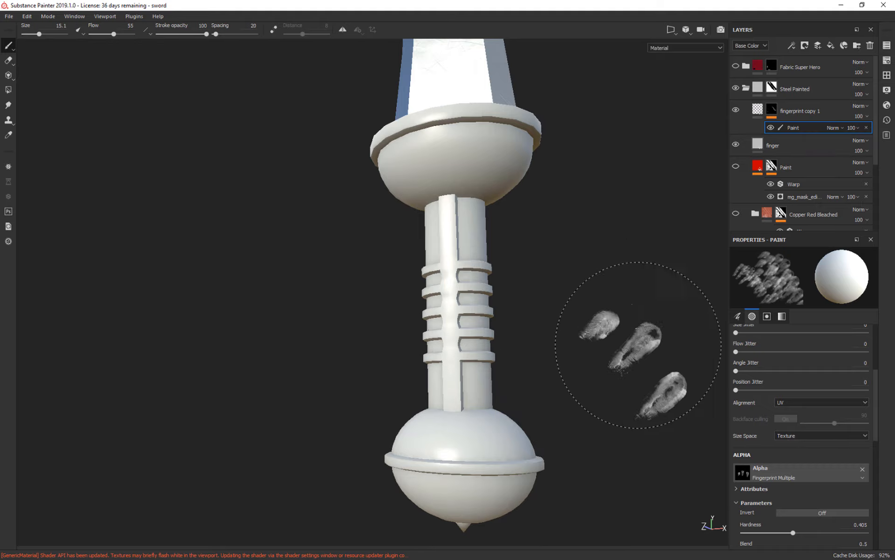
pyautogui.moveTo(628, 356)
pyautogui.keyDown('alt'); pyautogui.mouseDown()
pyautogui.moveTo(659, 425)
pyautogui.moveTo(673, 374)
pyautogui.moveTo(612, 294)
pyautogui.mouseUp(); pyautogui.keyUp('alt')
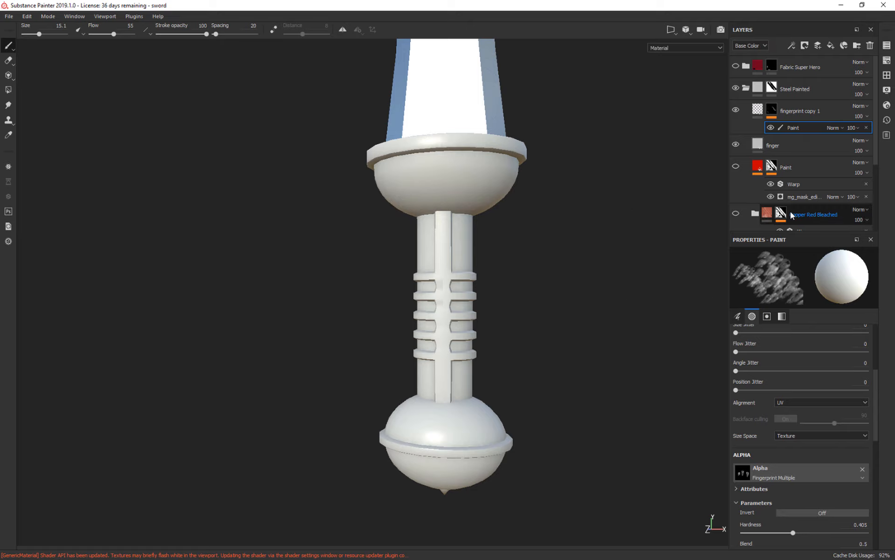
# - Set fingerprint copy 1's roughness to 0.6963 and enable its red base color channel to reveal the painted marks on the handle
pyautogui.click(787, 147)
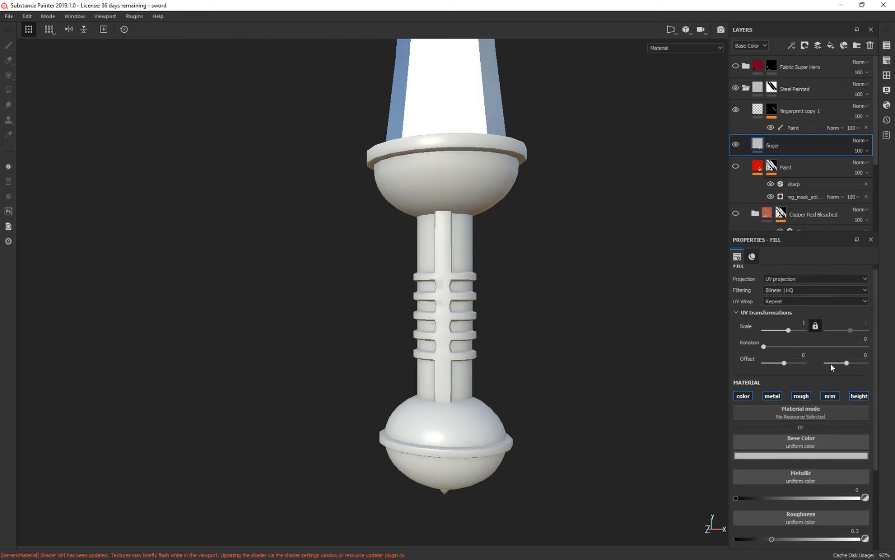
pyautogui.click(759, 111)
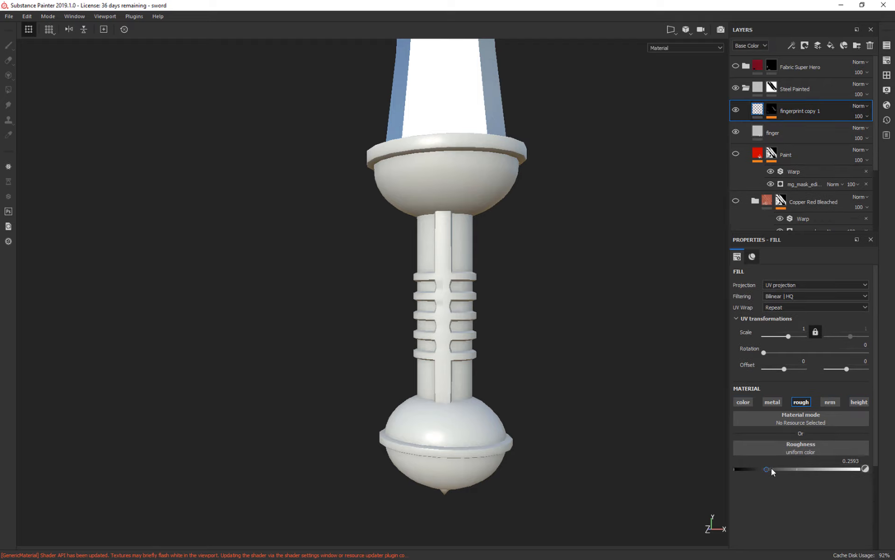
pyautogui.moveTo(765, 468); pyautogui.dragTo(822, 478)
pyautogui.click(735, 405)
pyautogui.keyDown('alt'); pyautogui.moveTo(550, 340); pyautogui.dragTo(391, 323); pyautogui.keyUp('alt')
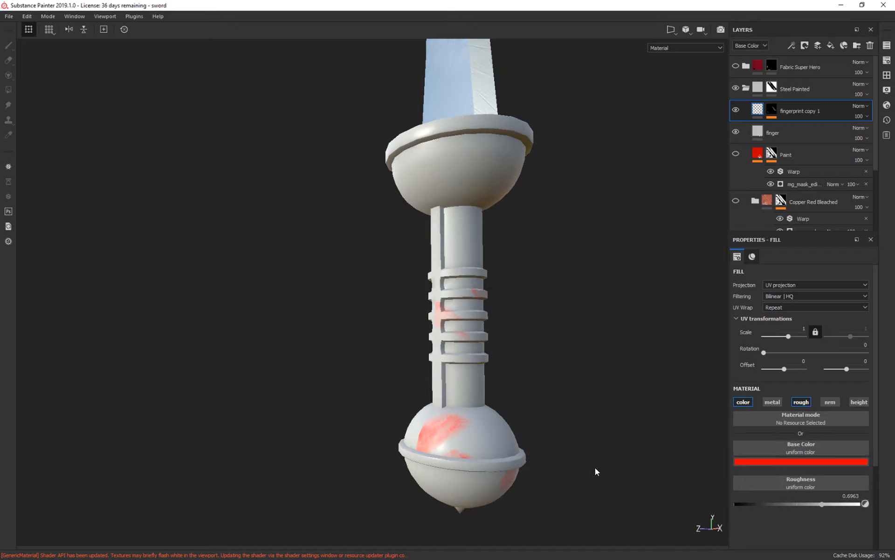
pyautogui.hotkey('ctrl', 'z')
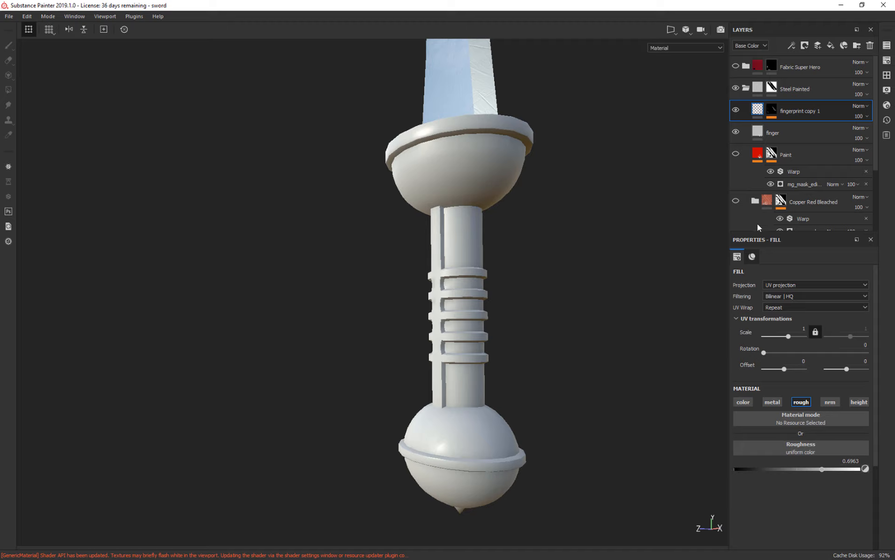
pyautogui.click(743, 402)
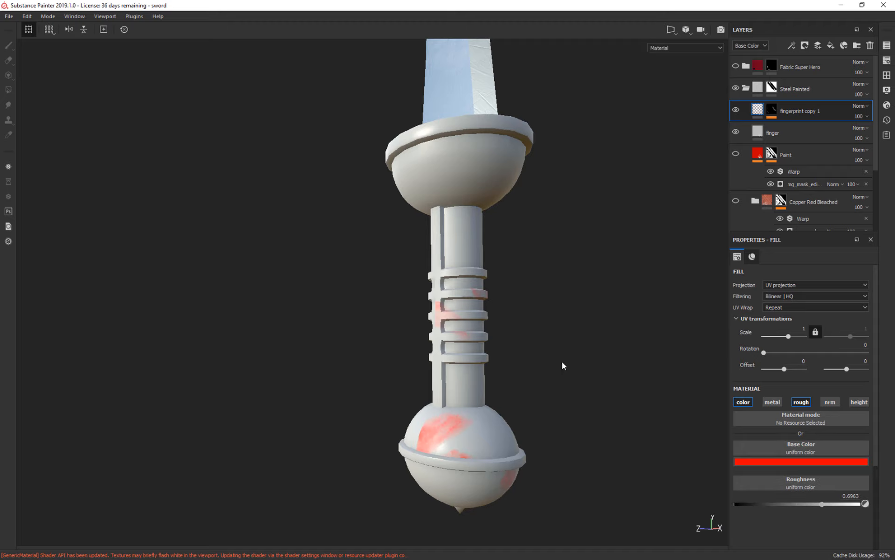
pyautogui.keyDown('alt'); pyautogui.moveTo(561, 365); pyautogui.dragTo(474, 421); pyautogui.keyUp('alt')
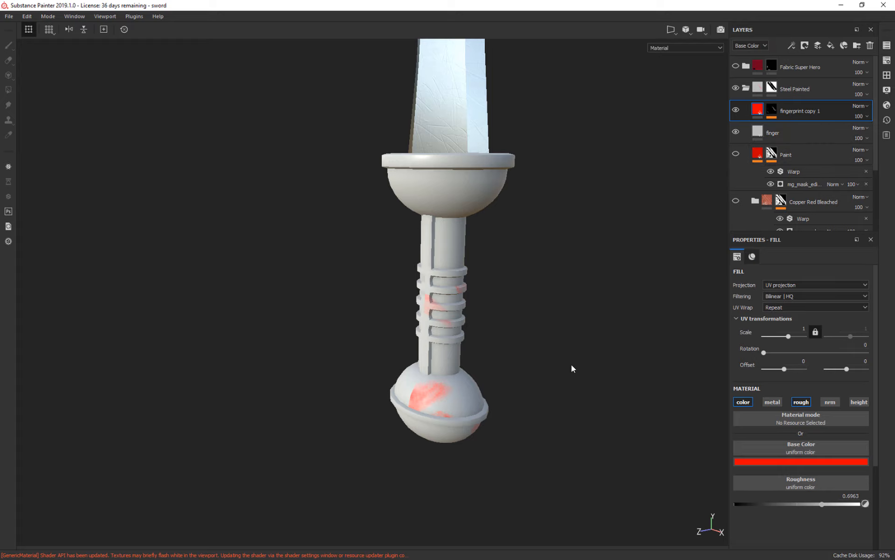
# - Select the paint effect in fingerprint copy 1's mask, choose the single fingerprint alpha, and stamp a print on the pommel
pyautogui.press('1')
pyautogui.rightClick(765, 111)
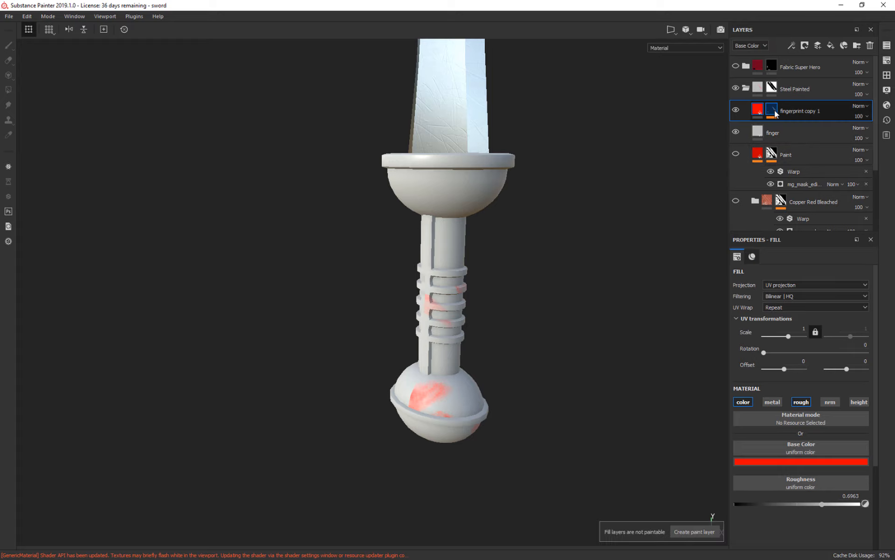
pyautogui.click(776, 132)
pyautogui.click(788, 129)
pyautogui.click(456, 404)
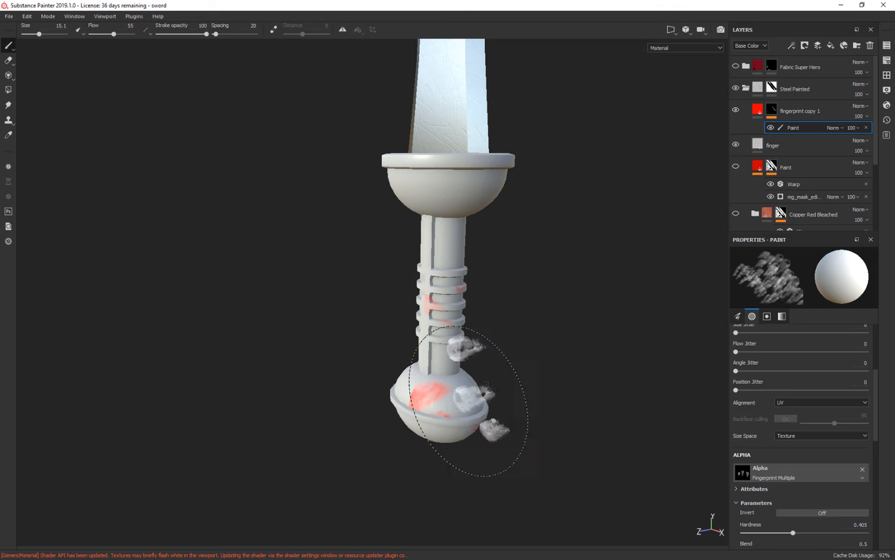
pyautogui.click(779, 477)
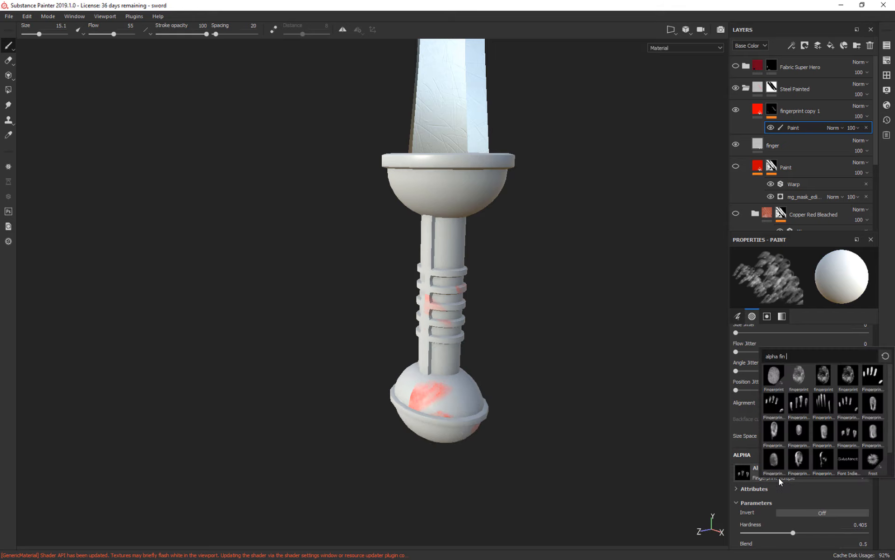
pyautogui.click(842, 376)
pyautogui.click(443, 405)
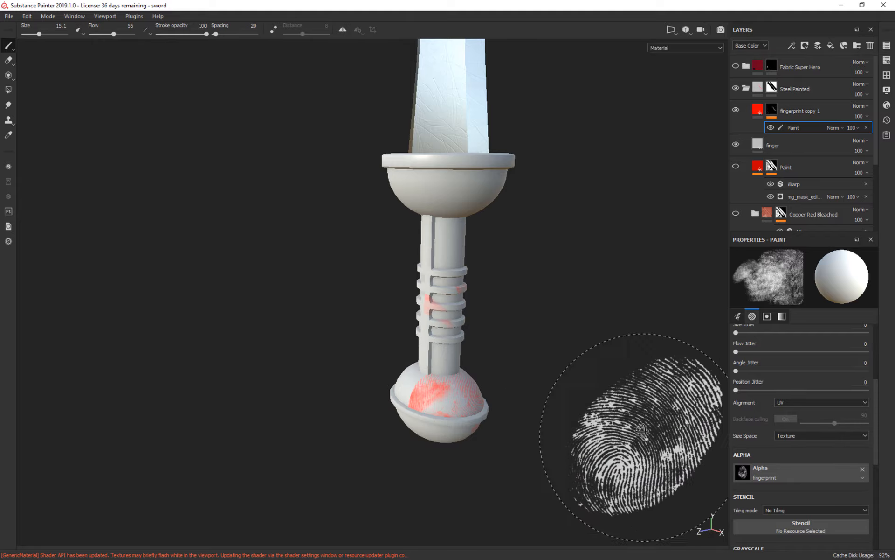
# - Reduce the brush size to 9.03, raise its flow to 97, and stamp a stronger fingerprint on the pommel
pyautogui.scroll(3, 625, 410)
pyautogui.moveTo(605, 392); pyautogui.dragTo(652, 266, button='middle')
pyautogui.scroll(2, 651, 233)
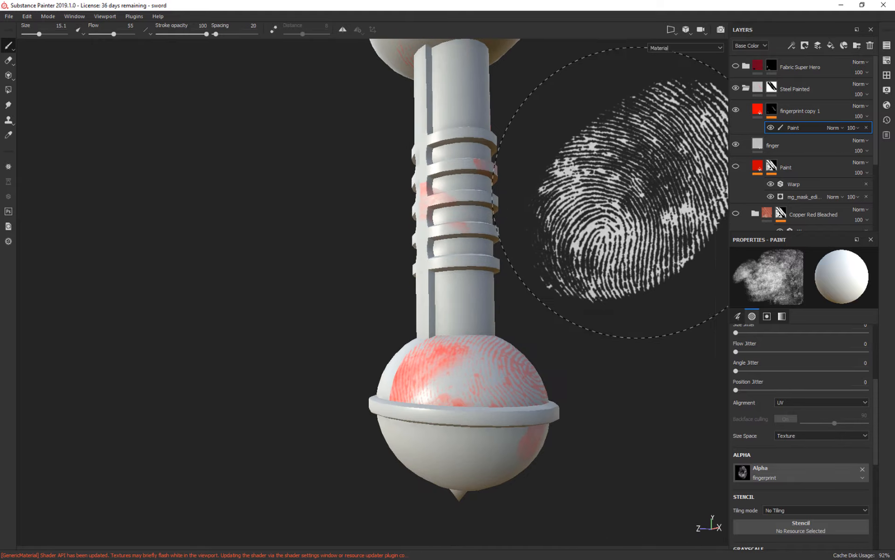
pyautogui.press('ctrl')
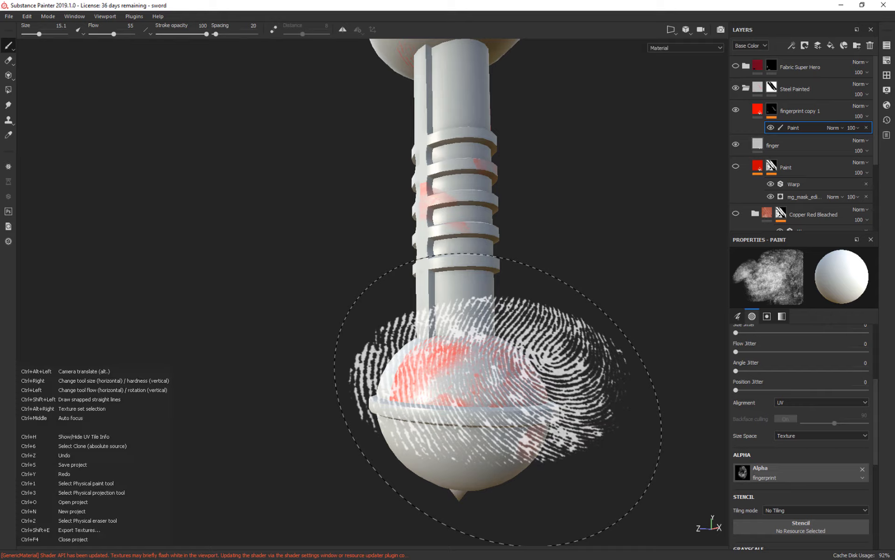
pyautogui.moveTo(498, 399)
pyautogui.keyDown('ctrl'); pyautogui.mouseDown(button='right')
pyautogui.moveTo(551, 396)
pyautogui.moveTo(466, 397)
pyautogui.mouseUp(button='right'); pyautogui.keyUp('ctrl')
pyautogui.keyDown('ctrl'); pyautogui.moveTo(509, 381); pyautogui.dragTo(597, 381); pyautogui.keyUp('ctrl')
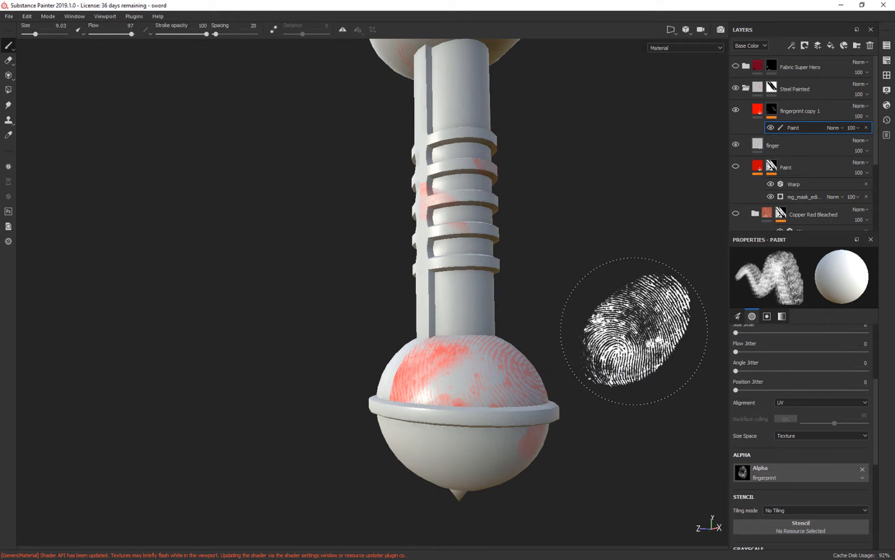
pyautogui.moveTo(622, 314)
pyautogui.keyDown('alt'); pyautogui.mouseDown()
pyautogui.moveTo(626, 407)
pyautogui.moveTo(655, 342)
pyautogui.mouseUp(); pyautogui.keyUp('alt')
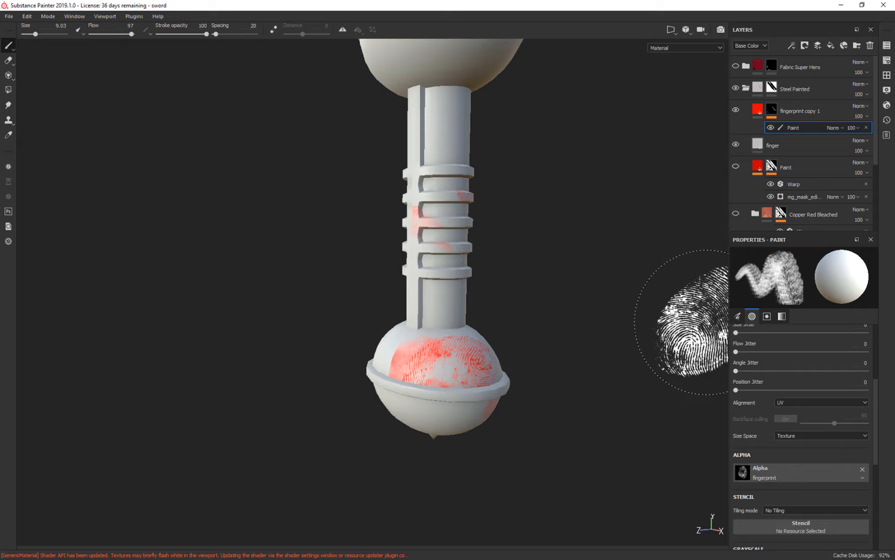
# - Disable fingerprint copy 1's color channel, set its roughness to 0, and check the pommel under rotated lighting
pyautogui.click(759, 108)
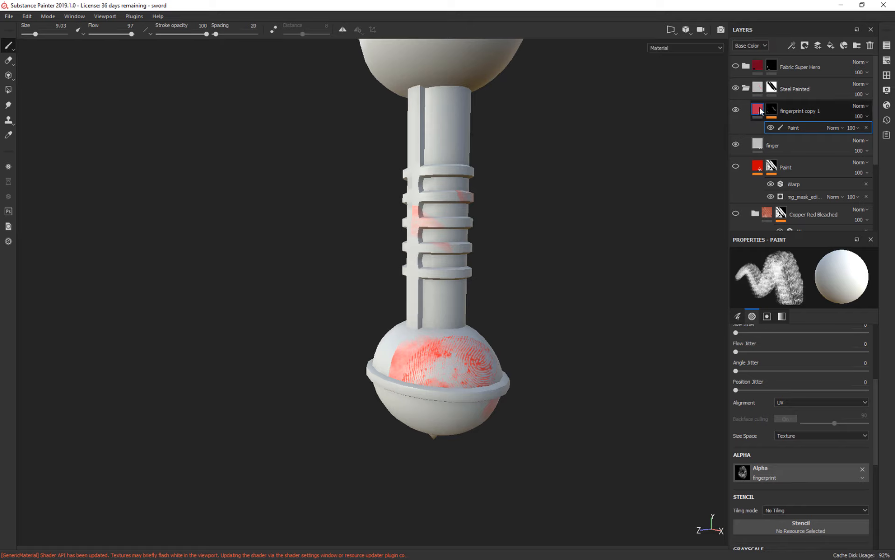
pyautogui.click(743, 402)
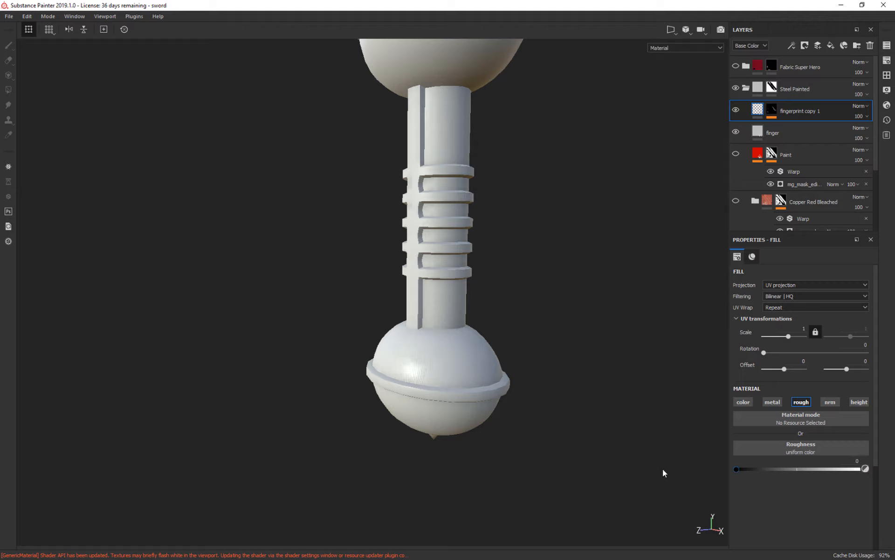
pyautogui.moveTo(664, 472)
pyautogui.keyDown('alt'); pyautogui.mouseDown()
pyautogui.moveTo(586, 400)
pyautogui.moveTo(615, 434)
pyautogui.moveTo(500, 420)
pyautogui.moveTo(607, 378)
pyautogui.mouseUp(); pyautogui.keyUp('alt')
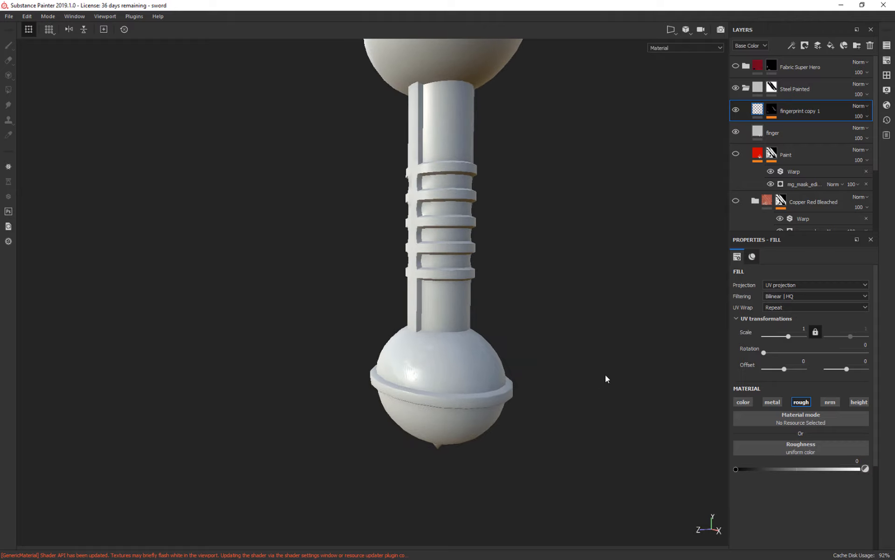
pyautogui.moveTo(607, 379)
pyautogui.keyDown('shift'); pyautogui.mouseDown(button='right')
pyautogui.moveTo(532, 380)
pyautogui.moveTo(535, 394)
pyautogui.moveTo(552, 394)
pyautogui.moveTo(613, 376)
pyautogui.moveTo(600, 375)
pyautogui.moveTo(611, 380)
pyautogui.mouseUp(button='right'); pyautogui.keyUp('shift')
# - Try a roughness of 1 on fingerprint copy 1 and inspect the pommel up close under different lighting
pyautogui.moveTo(786, 467); pyautogui.dragTo(817, 469)
pyautogui.moveTo(620, 382)
pyautogui.keyDown('shift'); pyautogui.mouseDown(button='right')
pyautogui.moveTo(643, 376)
pyautogui.moveTo(588, 381)
pyautogui.moveTo(612, 374)
pyautogui.moveTo(603, 362)
pyautogui.mouseUp(button='right'); pyautogui.keyUp('shift')
pyautogui.keyDown('alt'); pyautogui.moveTo(604, 361); pyautogui.dragTo(617, 306); pyautogui.keyUp('alt')
pyautogui.keyDown('alt'); pyautogui.moveTo(617, 306); pyautogui.dragTo(632, 353, button='right'); pyautogui.keyUp('alt')
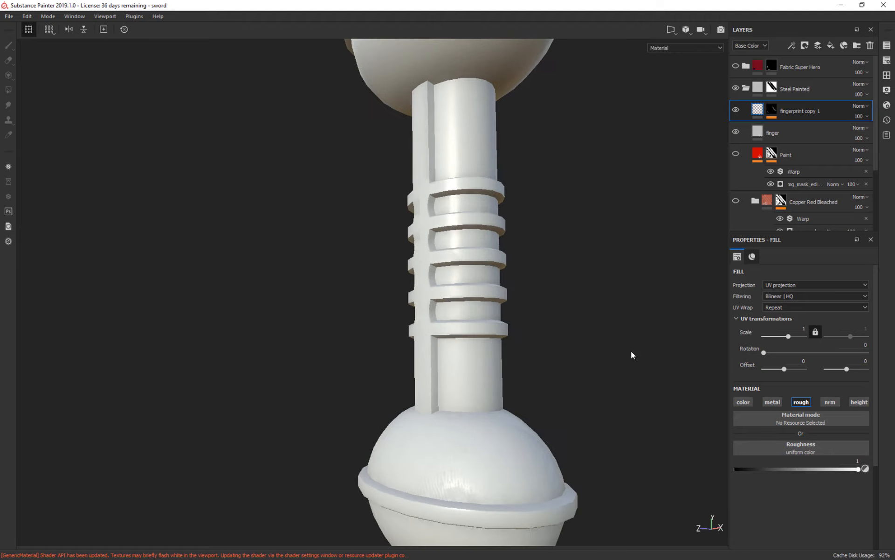
pyautogui.keyDown('alt'); pyautogui.moveTo(645, 381); pyautogui.dragTo(644, 253, button='middle'); pyautogui.keyUp('alt')
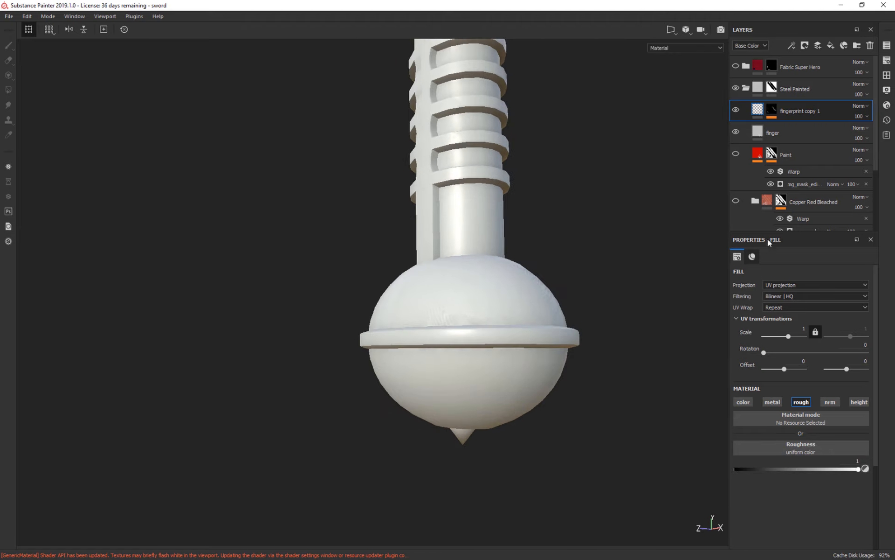
# - Check the finger layer's roughness and match fingerprint copy 1 to it with a roughness of 0.3
pyautogui.click(759, 132)
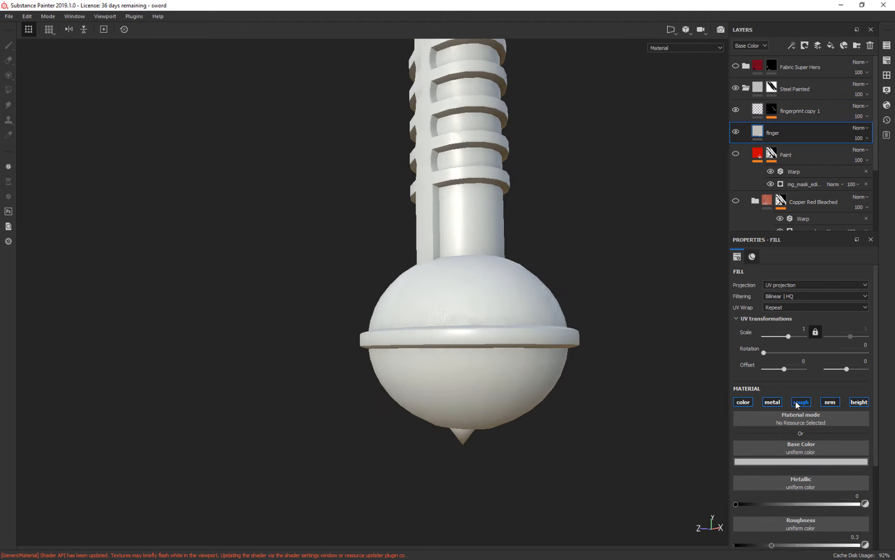
pyautogui.scroll(-2, 816, 420)
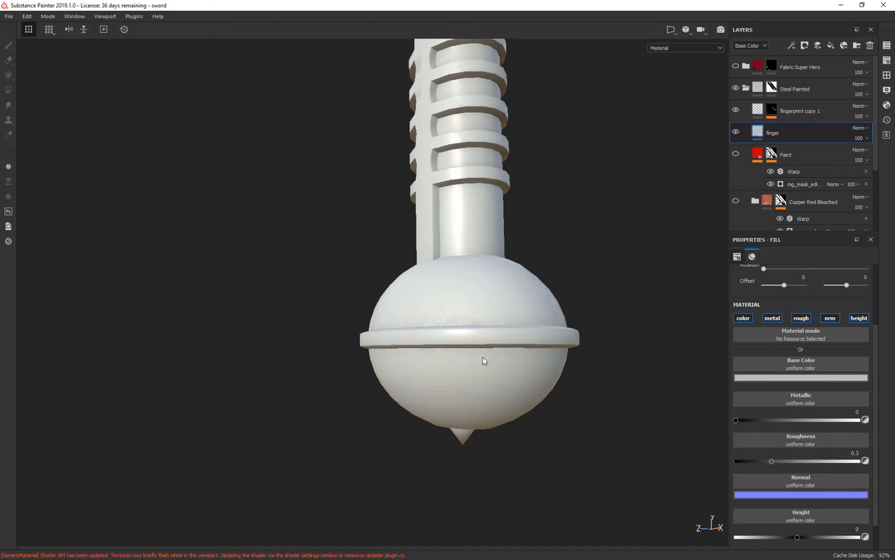
pyautogui.click(759, 111)
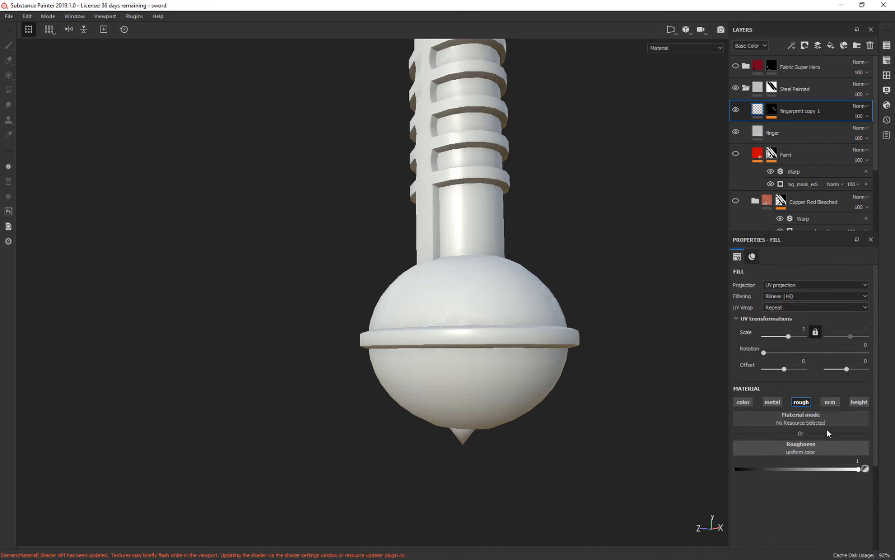
pyautogui.click(856, 459)
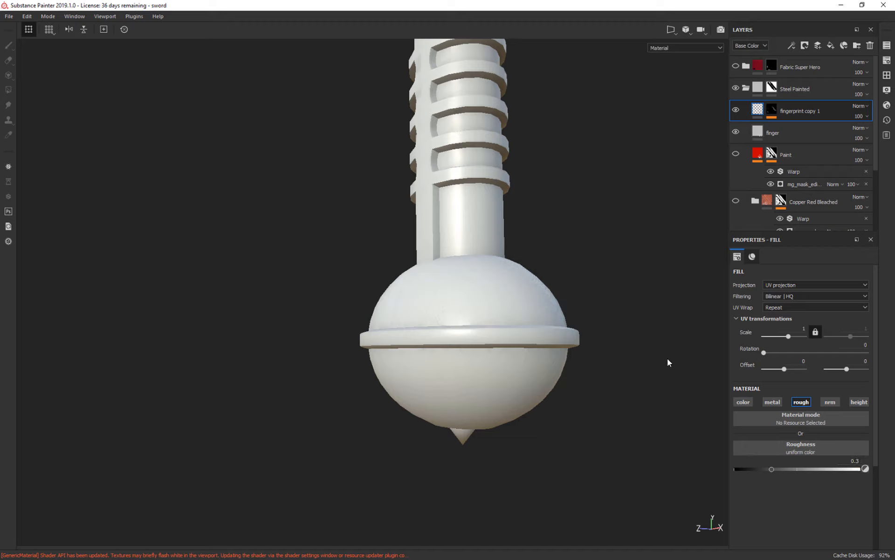
pyautogui.keyDown('alt'); pyautogui.moveTo(668, 362); pyautogui.dragTo(701, 390); pyautogui.keyUp('alt')
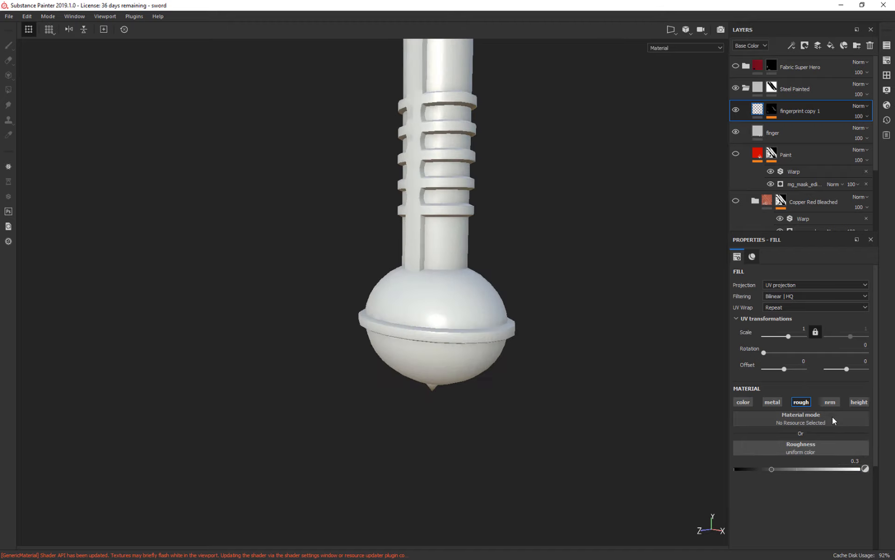
# - Enable fingerprint copy 1's metallic channel with a value of 0.9704 and set its roughness to 0
pyautogui.click(772, 401)
pyautogui.keyDown('alt'); pyautogui.moveTo(579, 433); pyautogui.dragTo(572, 413); pyautogui.keyUp('alt')
pyautogui.moveTo(768, 469); pyautogui.dragTo(871, 471)
pyautogui.keyDown('shift'); pyautogui.moveTo(664, 387); pyautogui.dragTo(638, 374, button='right'); pyautogui.keyUp('shift')
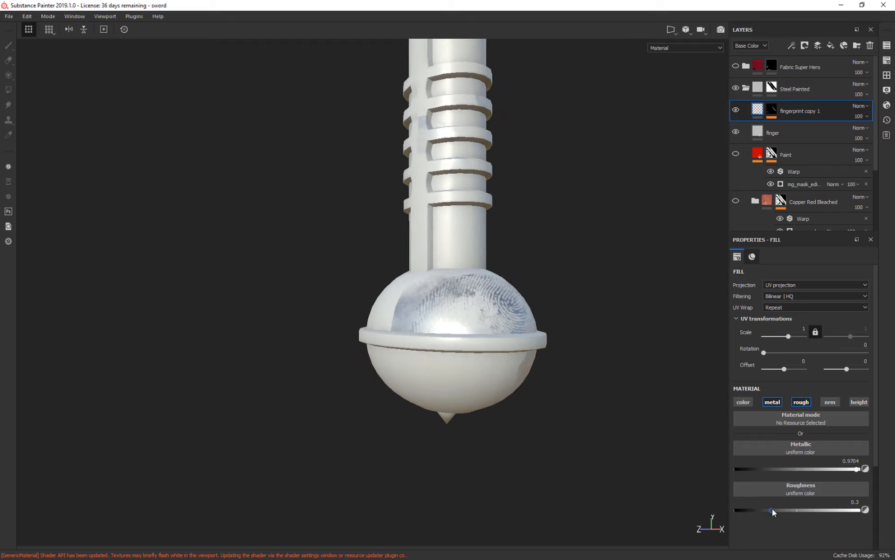
pyautogui.moveTo(644, 406)
pyautogui.keyDown('alt'); pyautogui.mouseDown()
pyautogui.moveTo(516, 429)
pyautogui.moveTo(643, 422)
pyautogui.mouseUp(); pyautogui.keyUp('alt')
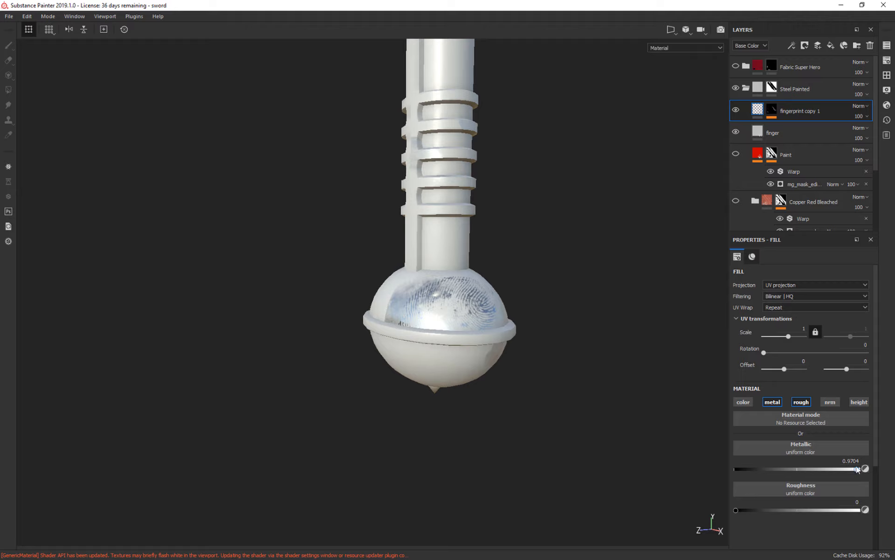
# - Lower fingerprint copy 1's metallic value, disable its metallic channel, and inspect the roughness-only pommel marks under rotated lighting
pyautogui.moveTo(858, 470); pyautogui.dragTo(779, 467)
pyautogui.click(772, 401)
pyautogui.moveTo(560, 394)
pyautogui.keyDown('alt'); pyautogui.mouseDown()
pyautogui.moveTo(570, 389)
pyautogui.moveTo(536, 393)
pyautogui.moveTo(590, 310)
pyautogui.mouseUp(); pyautogui.keyUp('alt')
pyautogui.moveTo(616, 321)
pyautogui.keyDown('shift'); pyautogui.mouseDown(button='right')
pyautogui.moveTo(532, 338)
pyautogui.moveTo(621, 339)
pyautogui.mouseUp(button='right'); pyautogui.keyUp('shift')
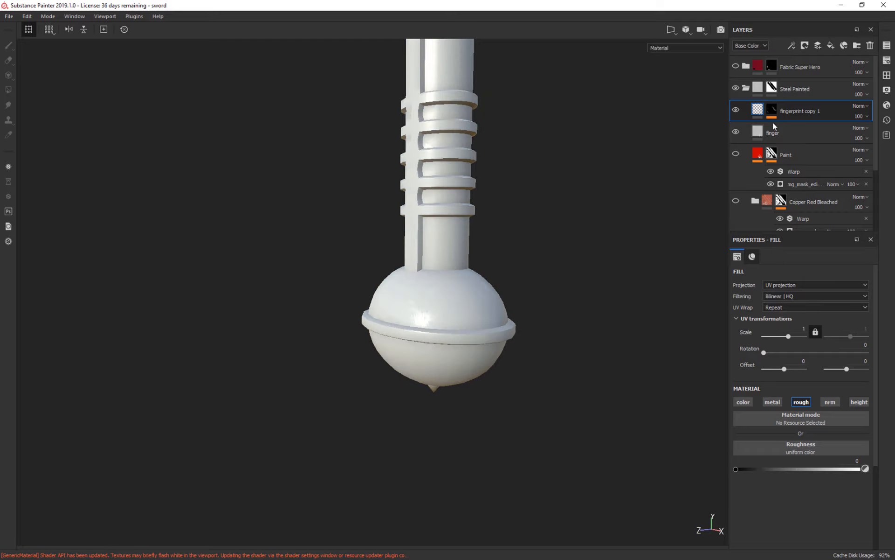
# - Set the finger layer's base color to black and select the paint effect in fingerprint copy 1's mask
pyautogui.click(793, 133)
pyautogui.click(784, 462)
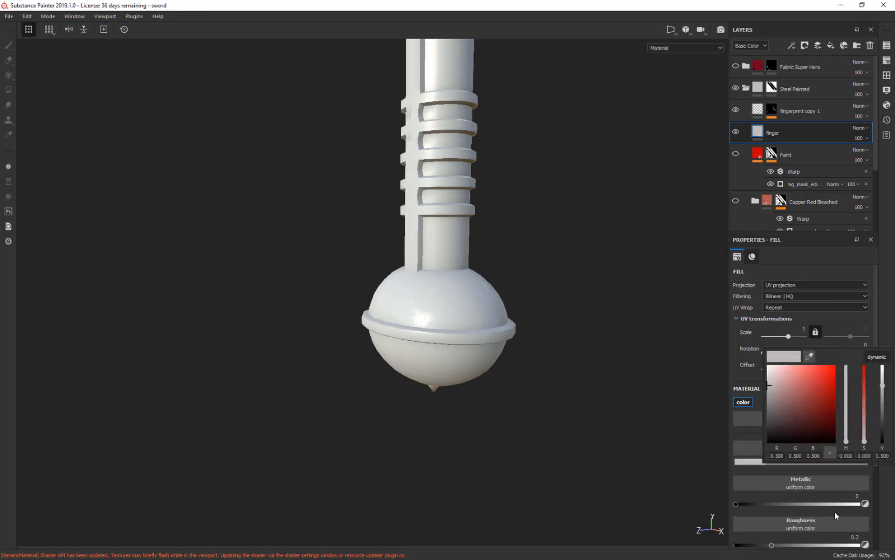
pyautogui.moveTo(796, 412); pyautogui.dragTo(843, 448)
pyautogui.moveTo(574, 351)
pyautogui.keyDown('alt'); pyautogui.mouseDown()
pyautogui.moveTo(592, 298)
pyautogui.moveTo(576, 346)
pyautogui.moveTo(591, 353)
pyautogui.mouseUp(); pyautogui.keyUp('alt')
pyautogui.click(773, 111)
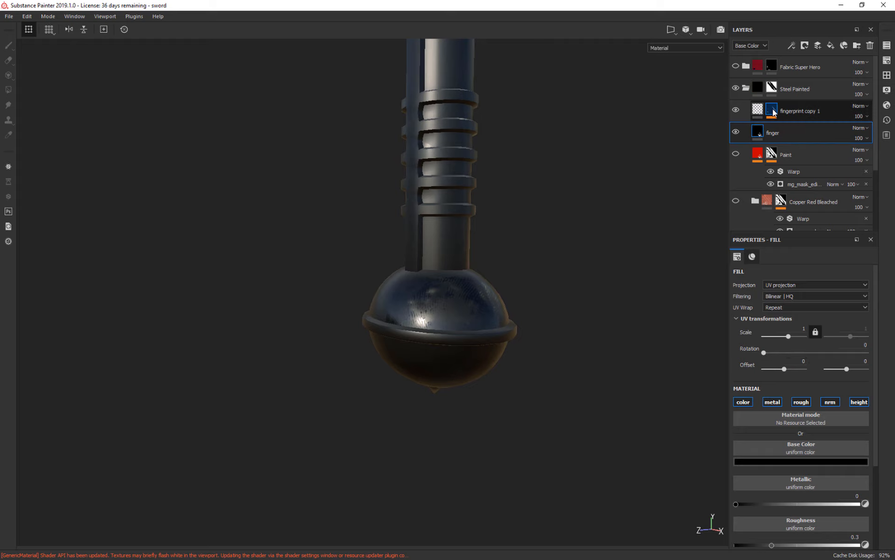
pyautogui.click(794, 128)
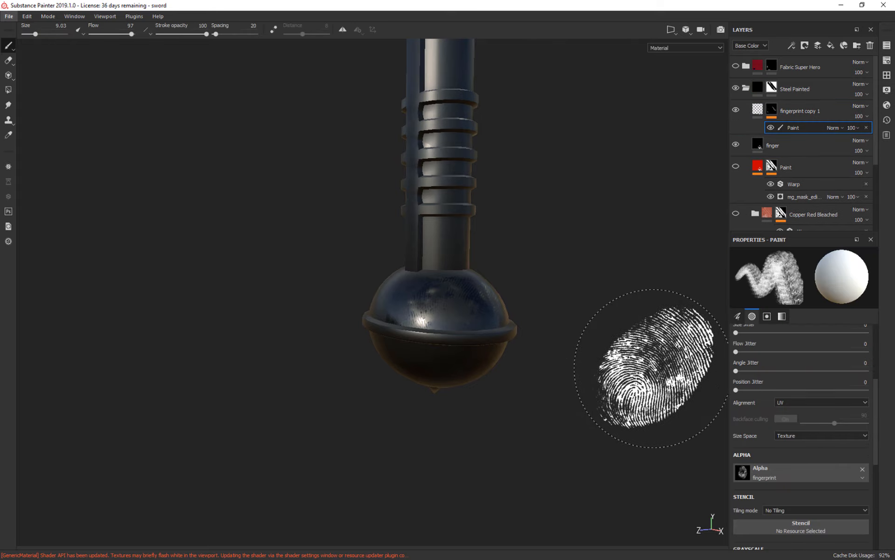
pyautogui.moveTo(639, 365)
pyautogui.keyDown('alt'); pyautogui.mouseDown()
pyautogui.moveTo(610, 374)
pyautogui.moveTo(672, 373)
pyautogui.moveTo(614, 382)
pyautogui.moveTo(650, 396)
pyautogui.mouseUp(); pyautogui.keyUp('alt')
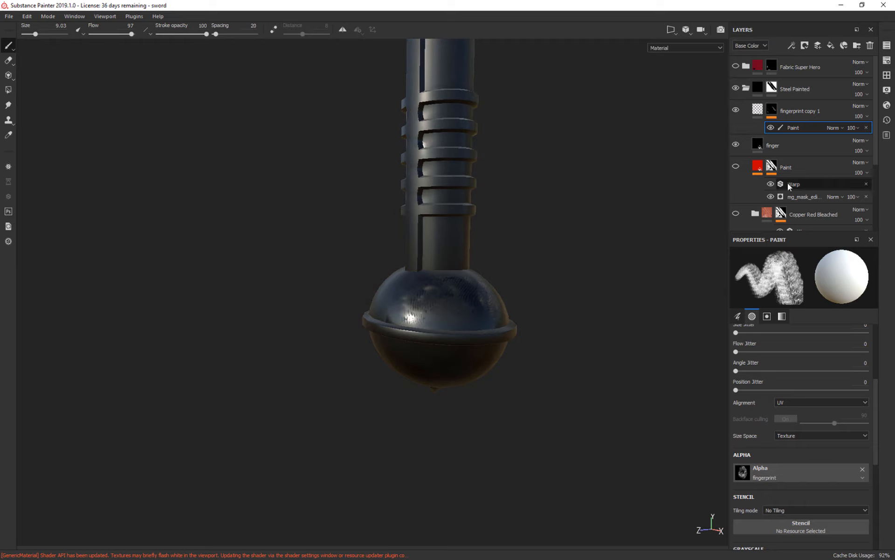
# - Set the finger layer's roughness to 0.8239 and inspect the fingerprints on the handle from close up and farther away
pyautogui.click(785, 144)
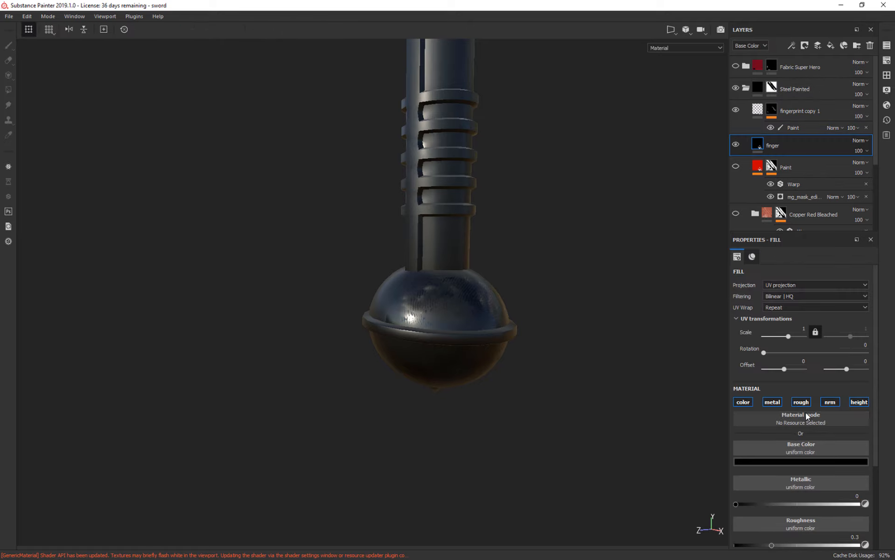
pyautogui.scroll(-2, 829, 486)
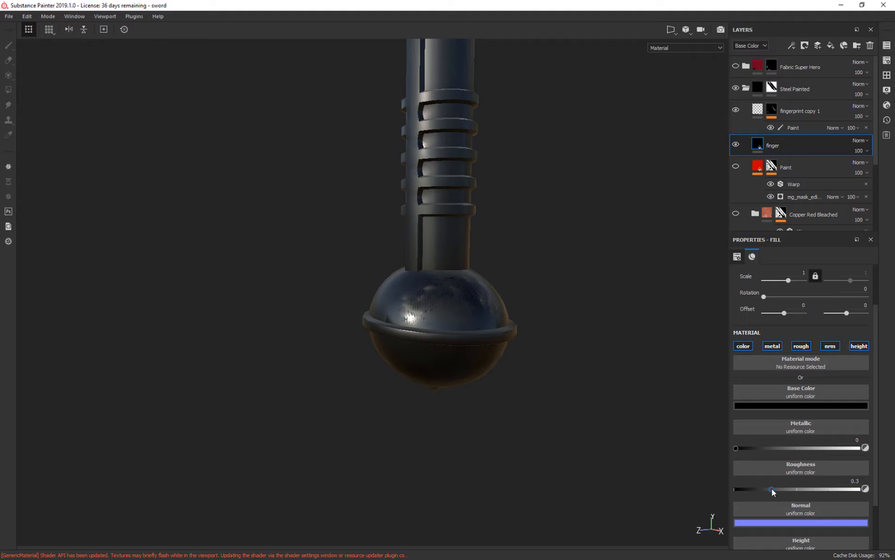
pyautogui.moveTo(772, 488)
pyautogui.mouseDown()
pyautogui.moveTo(847, 489)
pyautogui.moveTo(839, 490)
pyautogui.mouseUp()
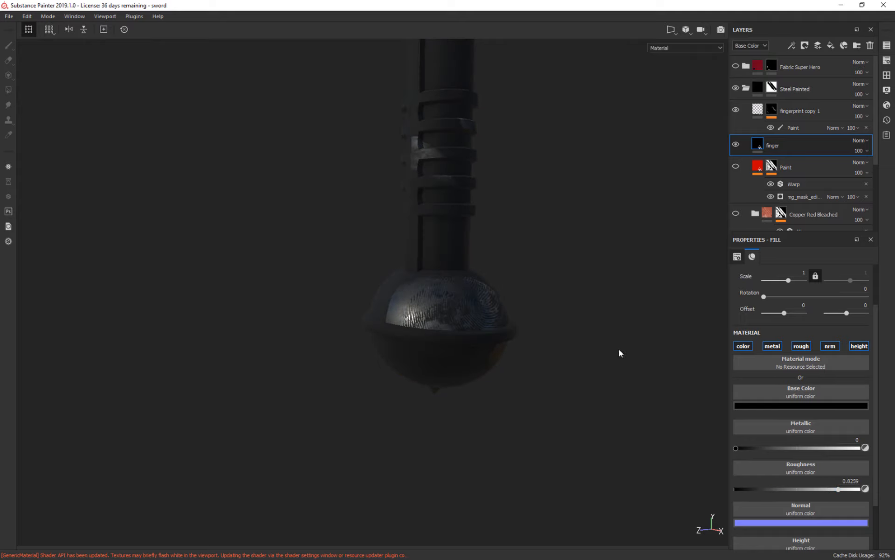
pyautogui.keyDown('alt'); pyautogui.moveTo(619, 353); pyautogui.dragTo(626, 373); pyautogui.keyUp('alt')
pyautogui.scroll(-3, 632, 368)
pyautogui.keyDown('alt'); pyautogui.moveTo(611, 462); pyautogui.dragTo(632, 444, button='middle'); pyautogui.keyUp('alt')
pyautogui.scroll(-2, 600, 294)
pyautogui.keyDown('alt'); pyautogui.moveTo(599, 294); pyautogui.dragTo(598, 322); pyautogui.keyUp('alt')
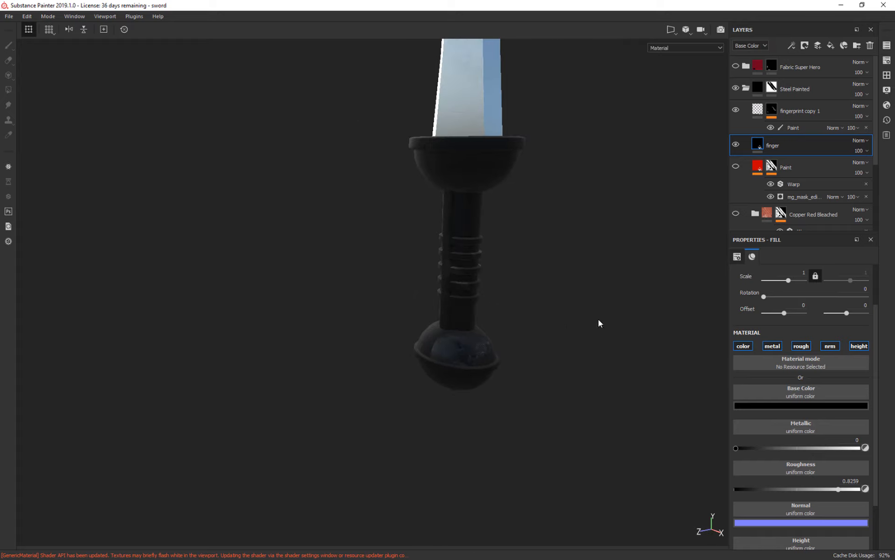
# - Inspect the roughness marks on the sword's pommel, handle and blade under rotated lighting, from close up and at full length
pyautogui.moveTo(598, 322)
pyautogui.keyDown('shift'); pyautogui.mouseDown(button='right')
pyautogui.moveTo(570, 320)
pyautogui.moveTo(639, 316)
pyautogui.moveTo(593, 320)
pyautogui.mouseUp(button='right'); pyautogui.keyUp('shift')
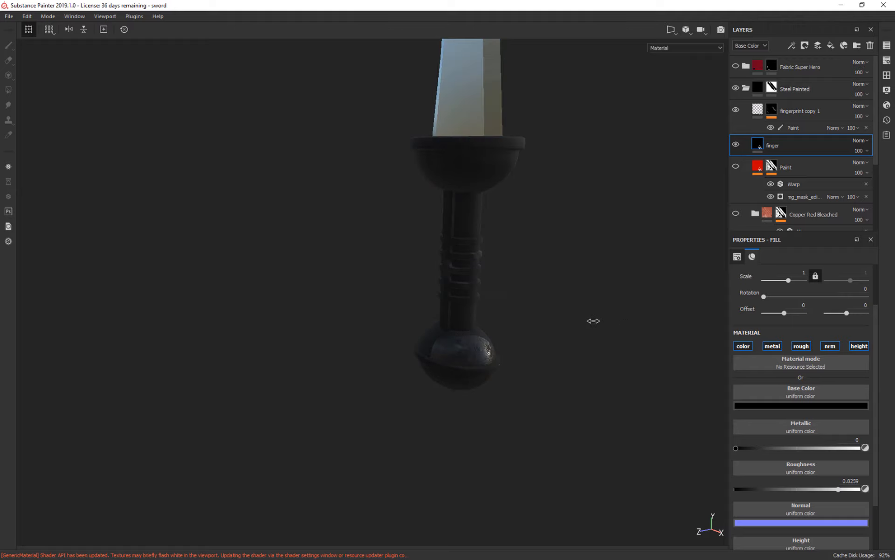
pyautogui.keyDown('alt'); pyautogui.moveTo(575, 316); pyautogui.dragTo(562, 549, button='middle'); pyautogui.keyUp('alt')
pyautogui.keyDown('alt'); pyautogui.moveTo(595, 312); pyautogui.dragTo(652, 374); pyautogui.keyUp('alt')
pyautogui.keyDown('alt'); pyautogui.moveTo(651, 374); pyautogui.dragTo(589, 403, button='middle'); pyautogui.keyUp('alt')
pyautogui.keyDown('alt'); pyautogui.moveTo(589, 403); pyautogui.dragTo(608, 347); pyautogui.keyUp('alt')
pyautogui.keyDown('shift'); pyautogui.moveTo(652, 312); pyautogui.dragTo(610, 312, button='right'); pyautogui.keyUp('shift')
pyautogui.scroll(-10, 640, 381)
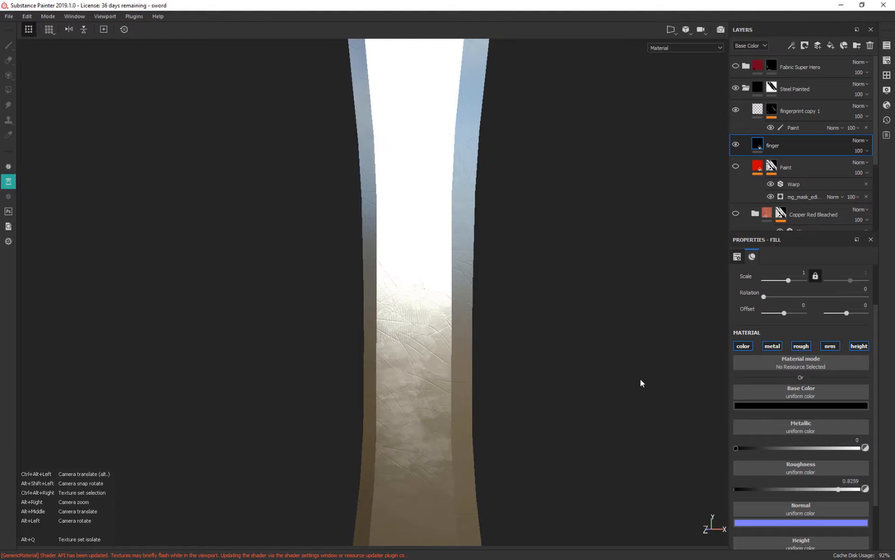
pyautogui.keyDown('alt'); pyautogui.moveTo(611, 409); pyautogui.dragTo(634, 282, button='middle'); pyautogui.keyUp('alt')
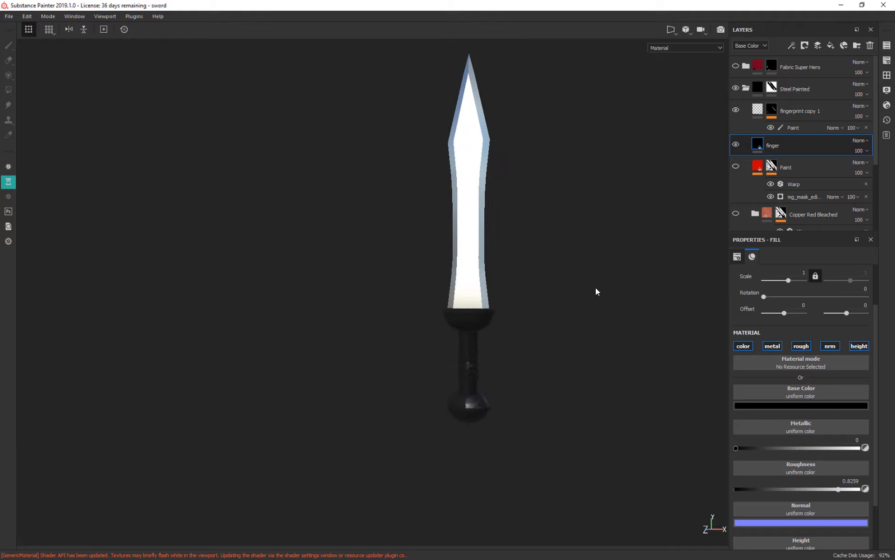
# - Render the sword in Iray and examine the blade, guard and handle from a higher angle with the environment lighting rotated
pyautogui.keyDown('alt'); pyautogui.moveTo(596, 292); pyautogui.dragTo(571, 248); pyautogui.keyUp('alt')
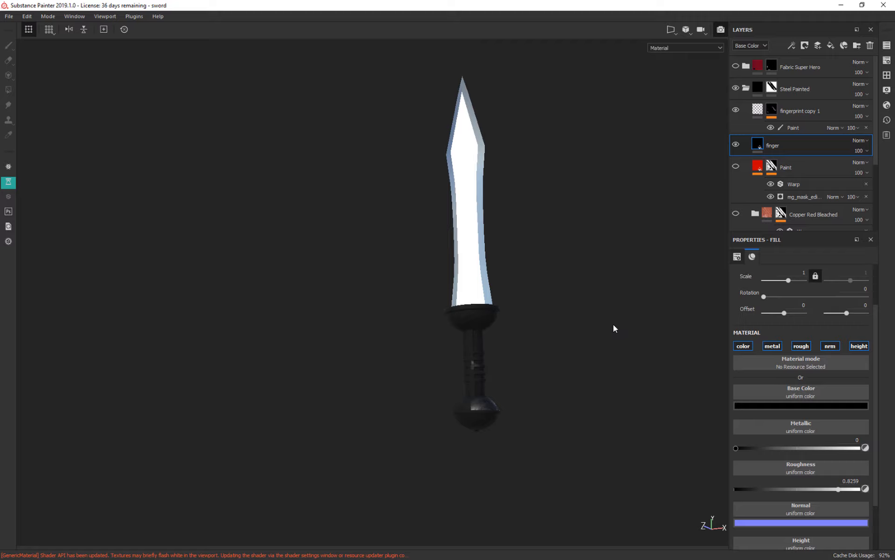
pyautogui.press('F10')
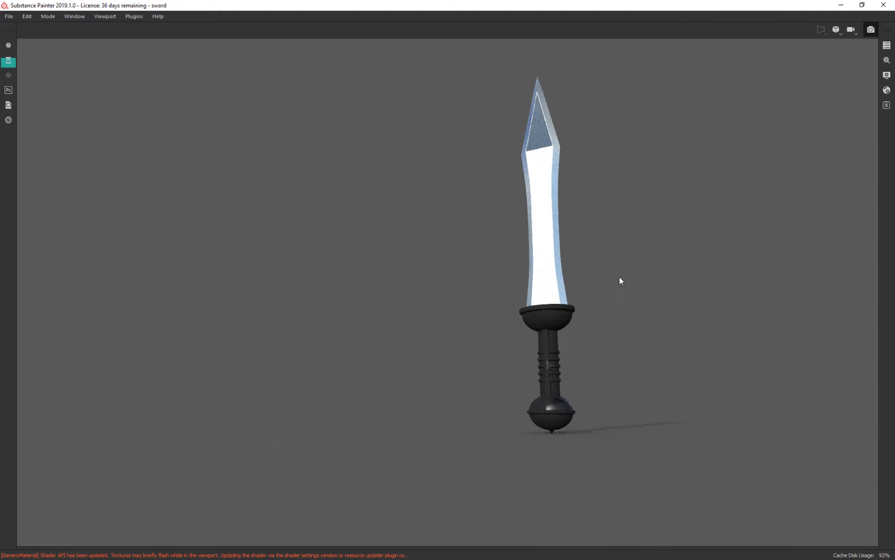
pyautogui.keyDown('alt'); pyautogui.moveTo(622, 258); pyautogui.dragTo(612, 343); pyautogui.keyUp('alt')
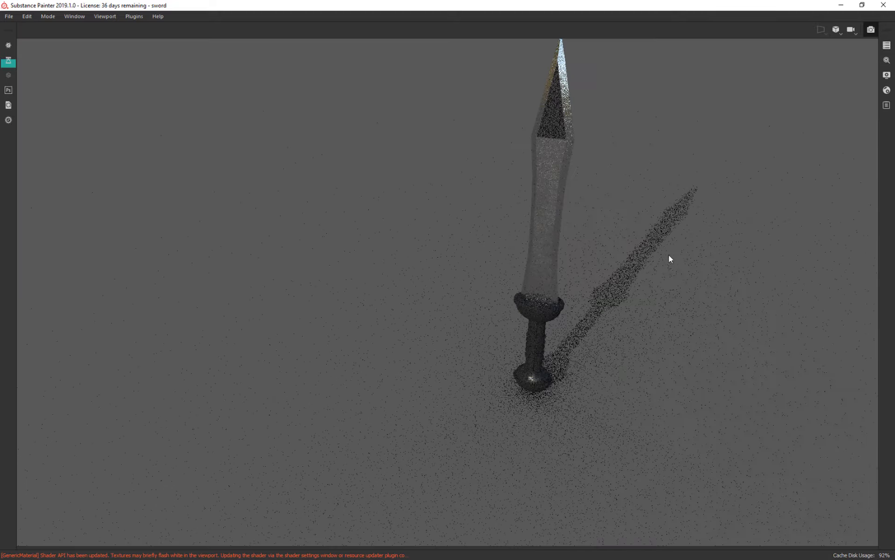
pyautogui.keyDown('alt'); pyautogui.moveTo(635, 295); pyautogui.dragTo(691, 556, button='right'); pyautogui.keyUp('alt')
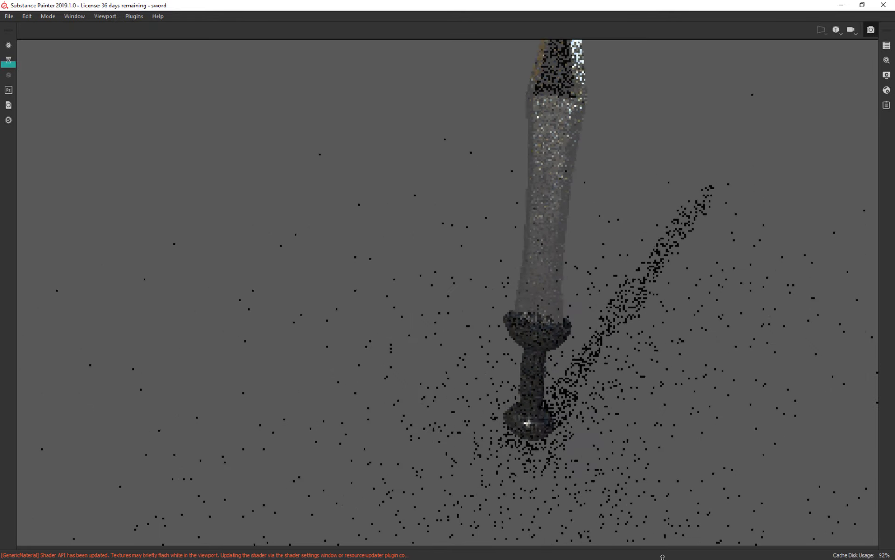
pyautogui.keyDown('alt'); pyautogui.moveTo(634, 199); pyautogui.dragTo(723, 395, button='right'); pyautogui.keyUp('alt')
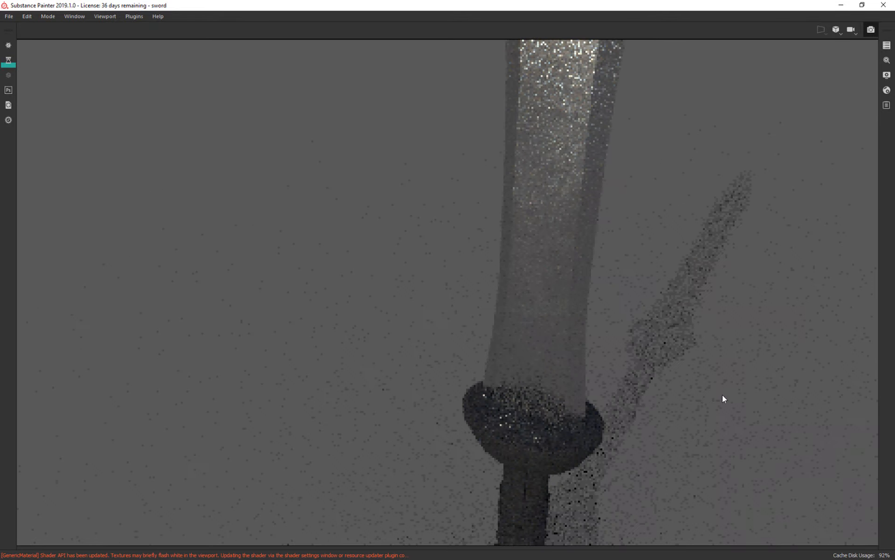
pyautogui.moveTo(743, 317)
pyautogui.keyDown('shift'); pyautogui.mouseDown(button='right')
pyautogui.moveTo(710, 310)
pyautogui.moveTo(743, 314)
pyautogui.moveTo(728, 326)
pyautogui.mouseUp(button='right'); pyautogui.keyUp('shift')
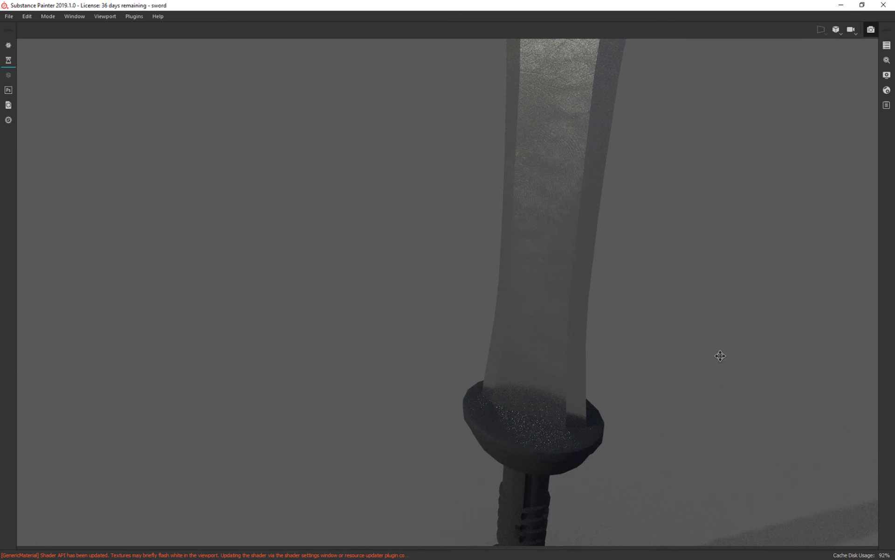
pyautogui.keyDown('alt'); pyautogui.moveTo(721, 356); pyautogui.dragTo(719, 315, button='middle'); pyautogui.keyUp('alt')
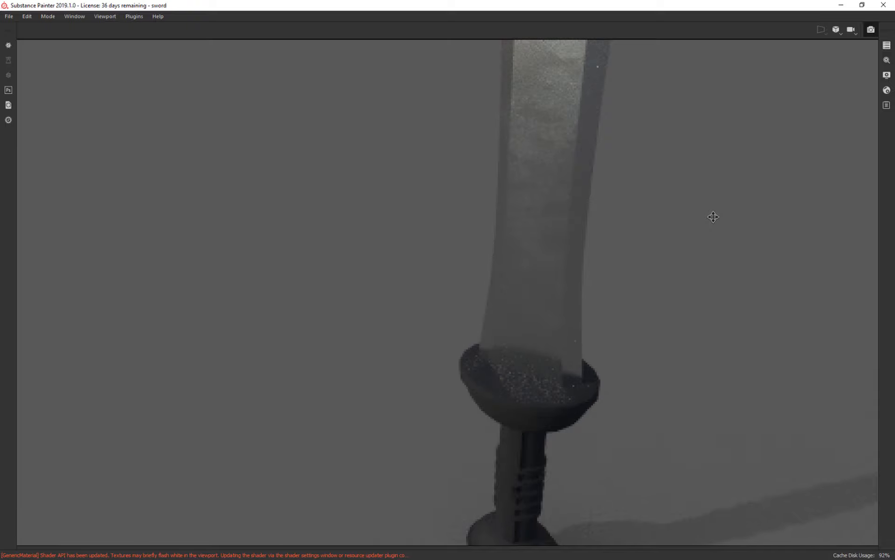
pyautogui.keyDown('alt'); pyautogui.moveTo(713, 216); pyautogui.dragTo(701, 260, button='middle'); pyautogui.keyUp('alt')
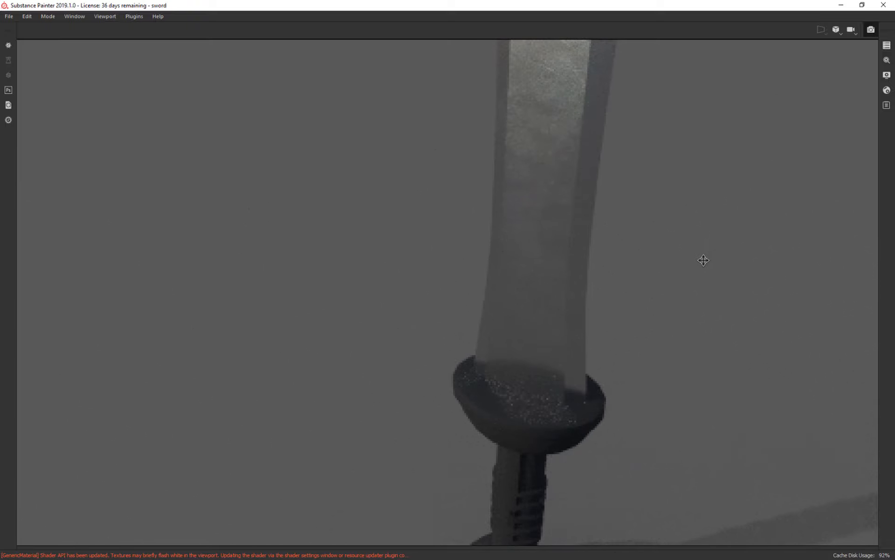
pyautogui.scroll(-2, 704, 260)
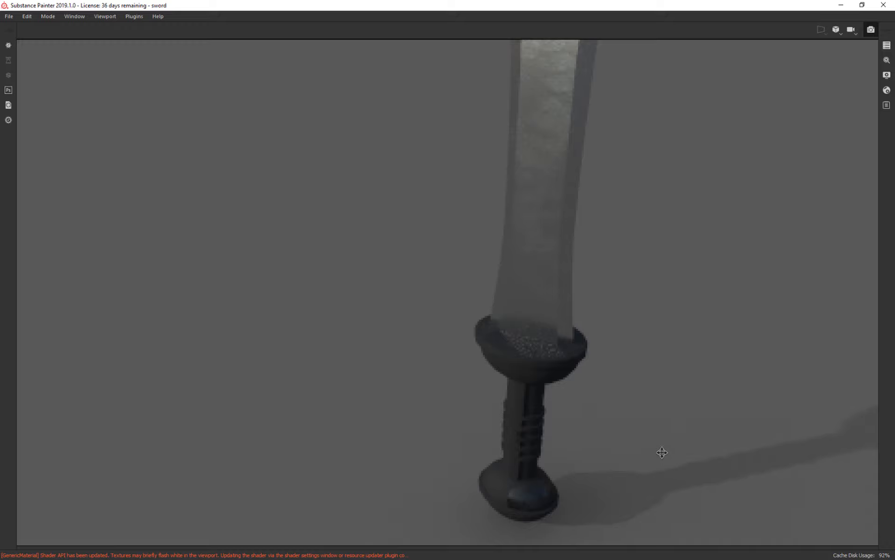